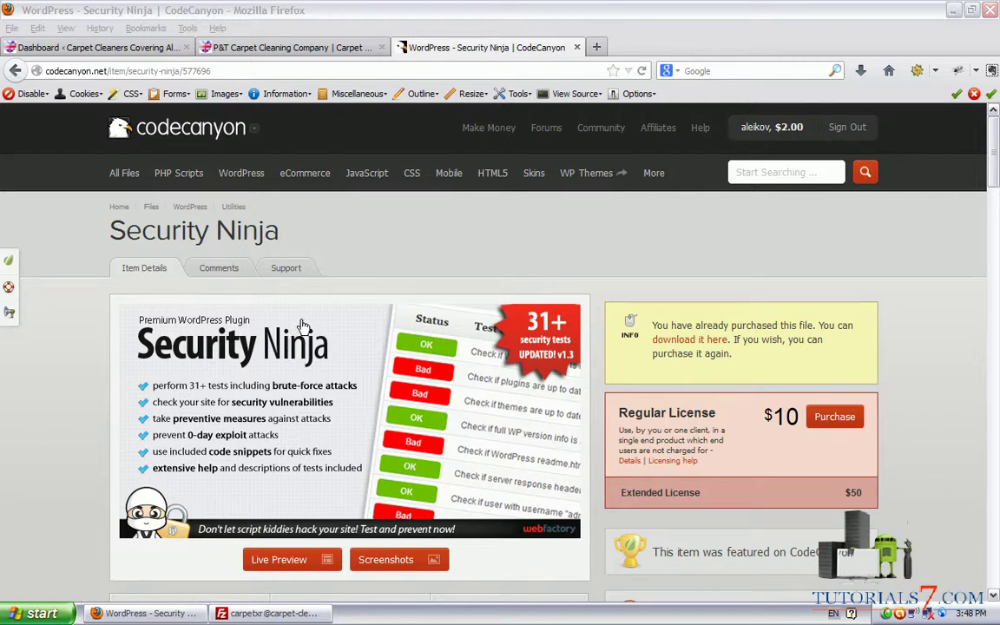
Review the Security Ninja item page on CodeCanyon, looking at the plugin name, regular license price and marketplace address.
mouse_move(305, 309)
mouse_down()
mouse_move(199, 306)
mouse_move(105, 331)
mouse_move(371, 388)
mouse_move(323, 335)
mouse_up()
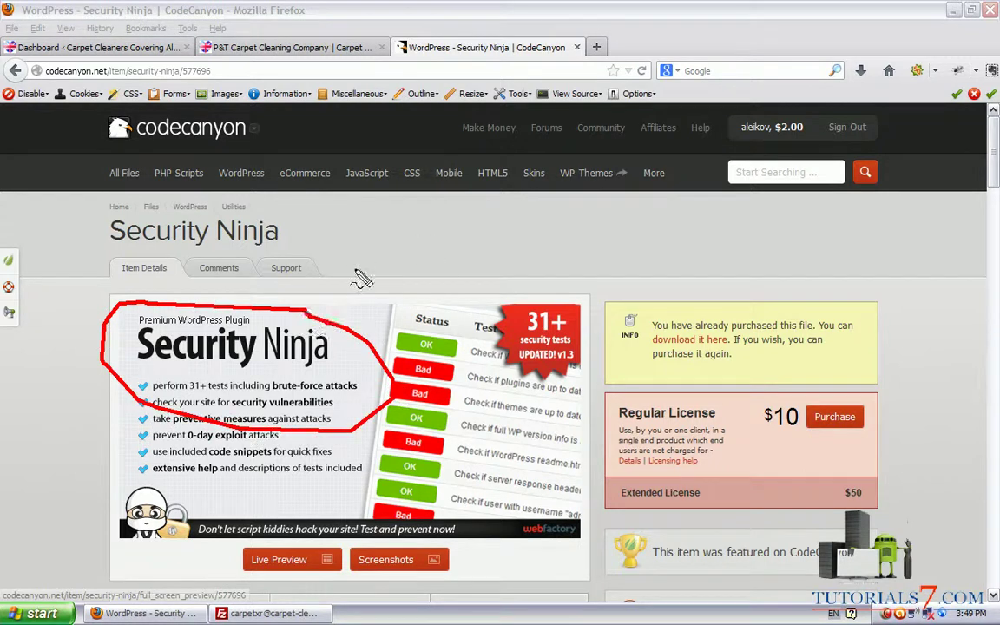
mouse_move(291, 210)
mouse_down()
mouse_move(234, 184)
mouse_move(108, 195)
mouse_move(91, 243)
mouse_move(308, 278)
mouse_move(283, 216)
mouse_move(315, 228)
mouse_move(462, 232)
mouse_up()
mouse_move(343, 239)
mouse_down()
mouse_move(323, 247)
mouse_move(341, 271)
mouse_move(343, 235)
mouse_move(333, 242)
mouse_up()
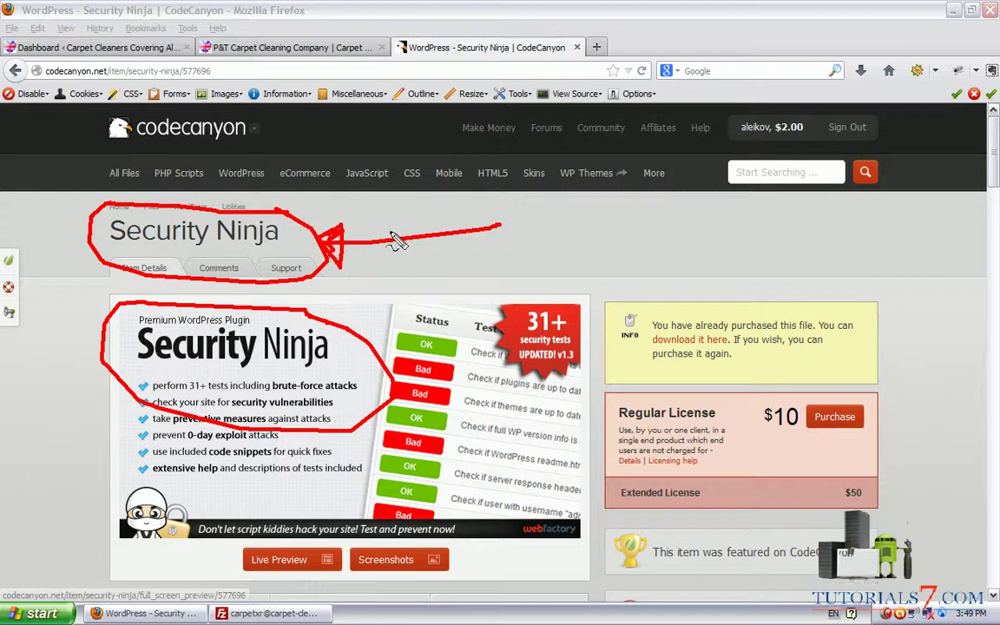
mouse_move(879, 382)
mouse_down()
mouse_move(733, 434)
mouse_move(890, 453)
mouse_move(846, 376)
mouse_up()
mouse_move(254, 111)
mouse_down()
mouse_move(100, 130)
mouse_move(224, 158)
mouse_move(256, 113)
mouse_up()
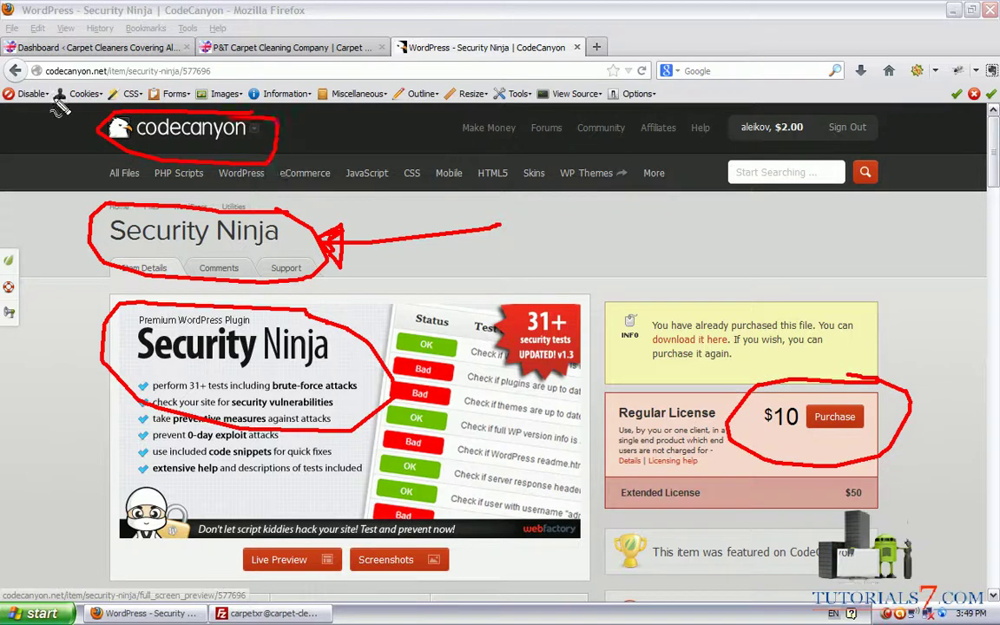
mouse_move(33, 77)
mouse_down()
mouse_move(78, 87)
mouse_move(211, 76)
mouse_move(48, 62)
mouse_move(35, 92)
mouse_up()
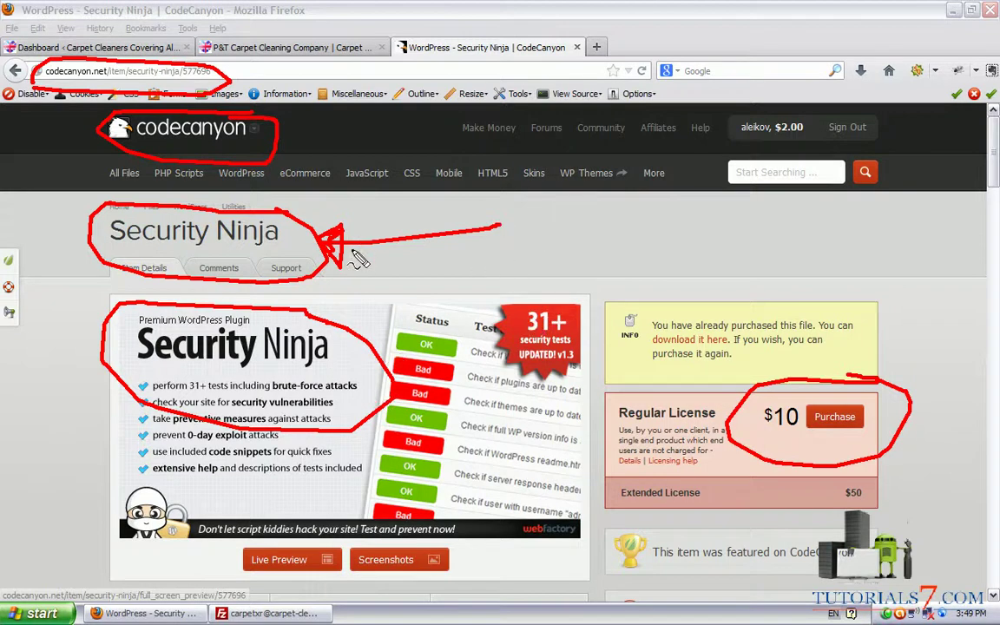
mouse_move(538, 289)
mouse_down()
mouse_move(547, 386)
mouse_move(593, 299)
mouse_up()
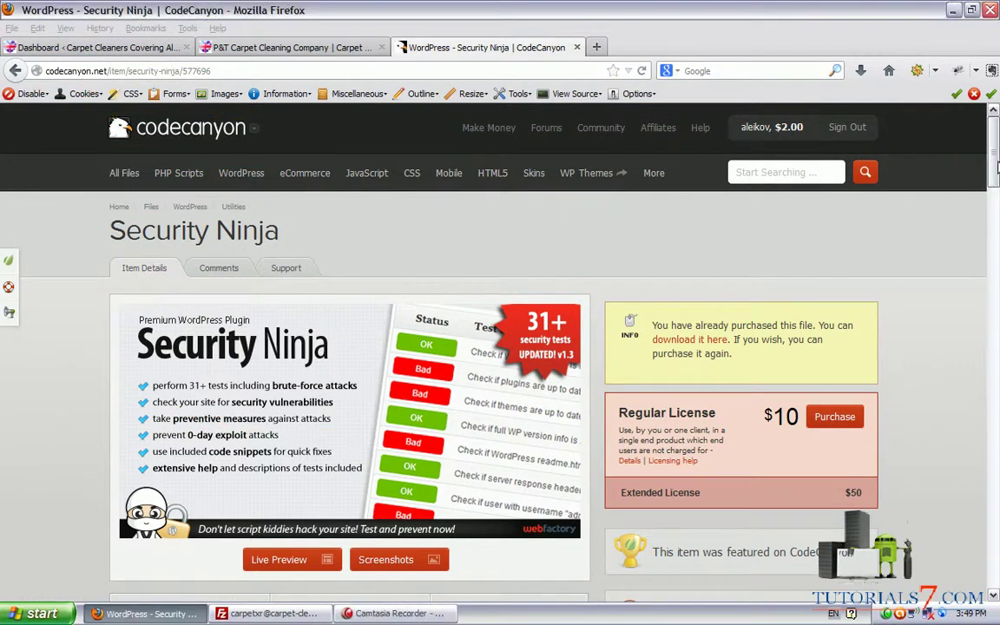
Read the feature list in the Security Ninja banner, covering security tests, vulnerability checks, preventive measures and extensive help.
drag(996, 165, 997, 178)
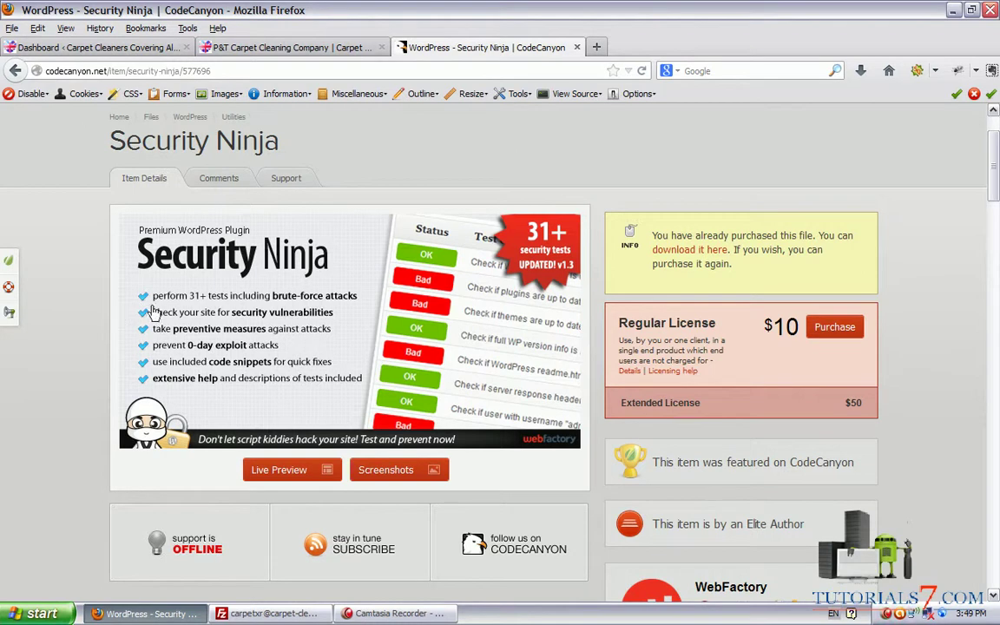
mouse_move(133, 298)
mouse_down()
mouse_move(232, 300)
mouse_move(199, 293)
mouse_up()
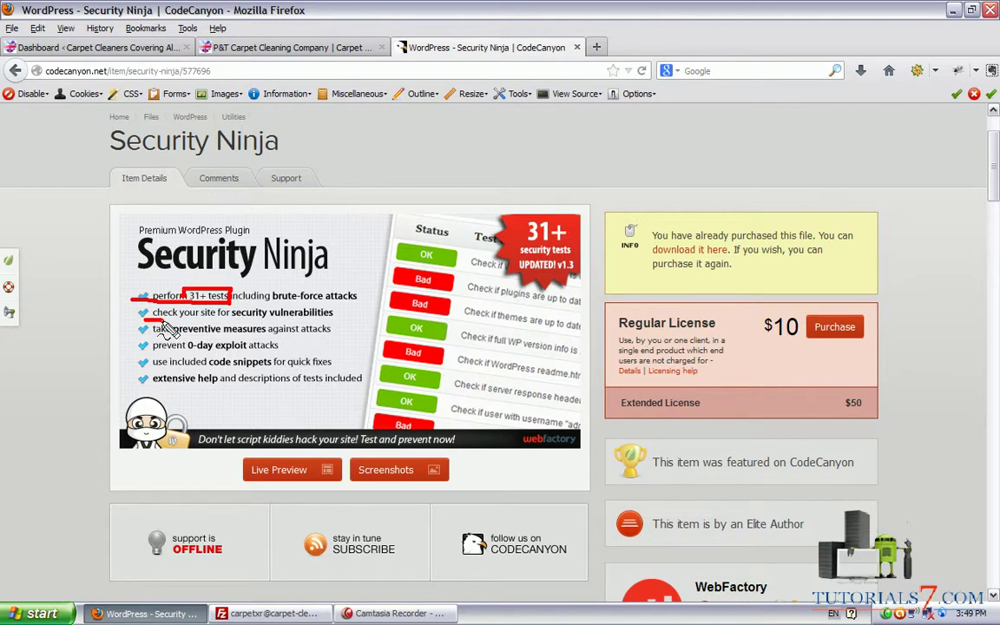
drag(141, 320, 339, 323)
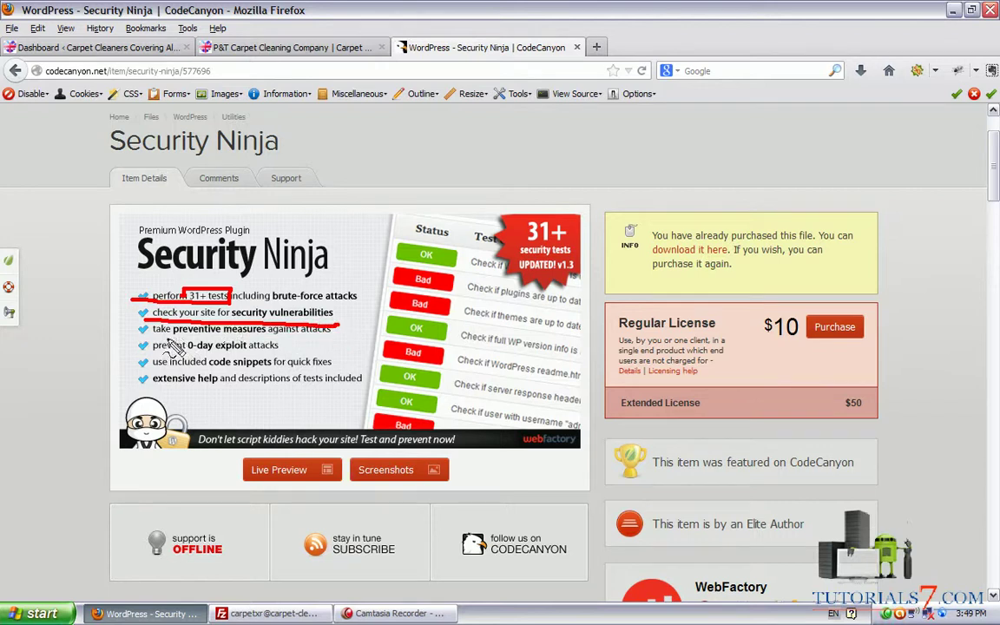
drag(152, 337, 326, 340)
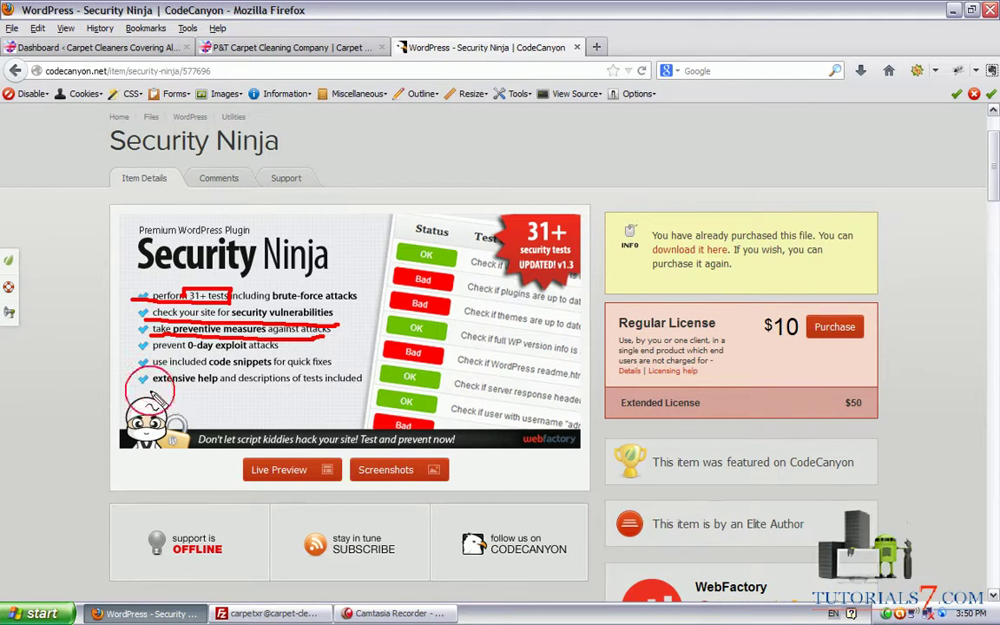
drag(150, 392, 359, 395)
key(Escape)
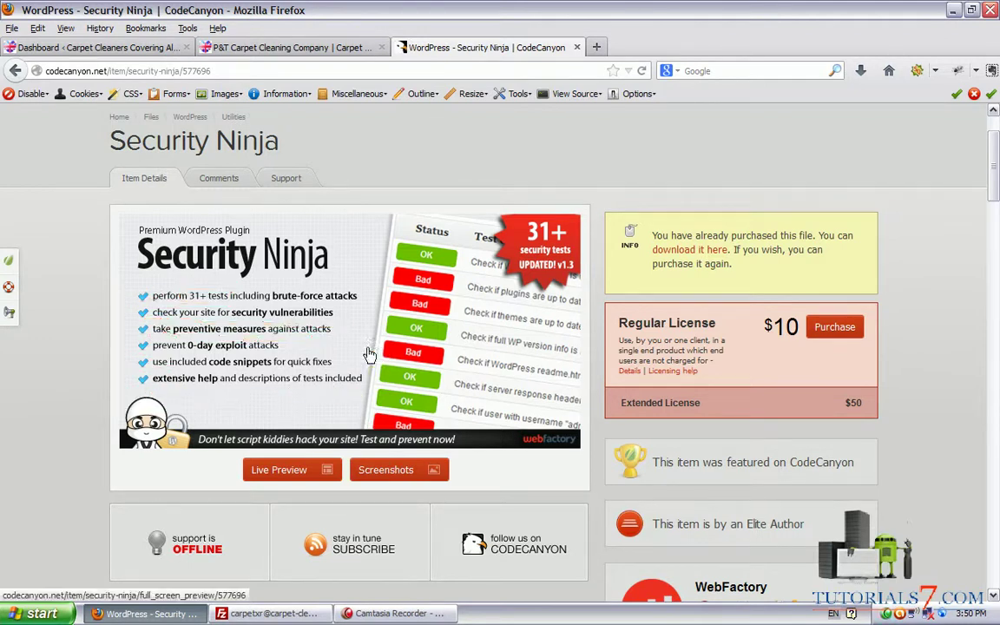
Look over the Core Scanner and Scheduled Scanner add-ons offered on the Security Ninja item page.
scroll(365, 356, down, 10)
scroll(346, 360, down, 3)
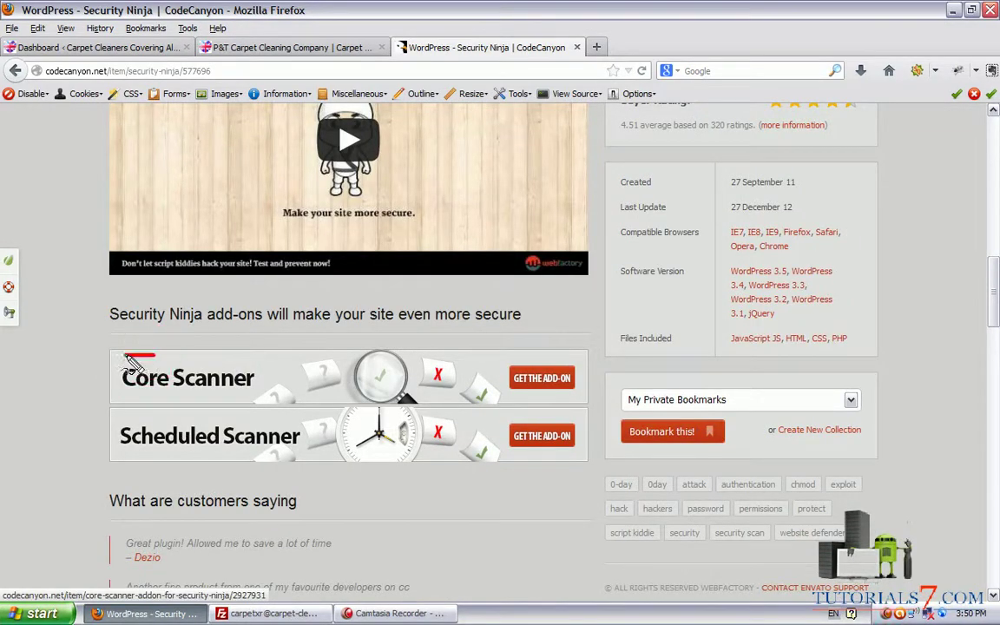
mouse_move(156, 354)
mouse_down()
mouse_move(99, 375)
mouse_move(212, 406)
mouse_move(160, 351)
mouse_up()
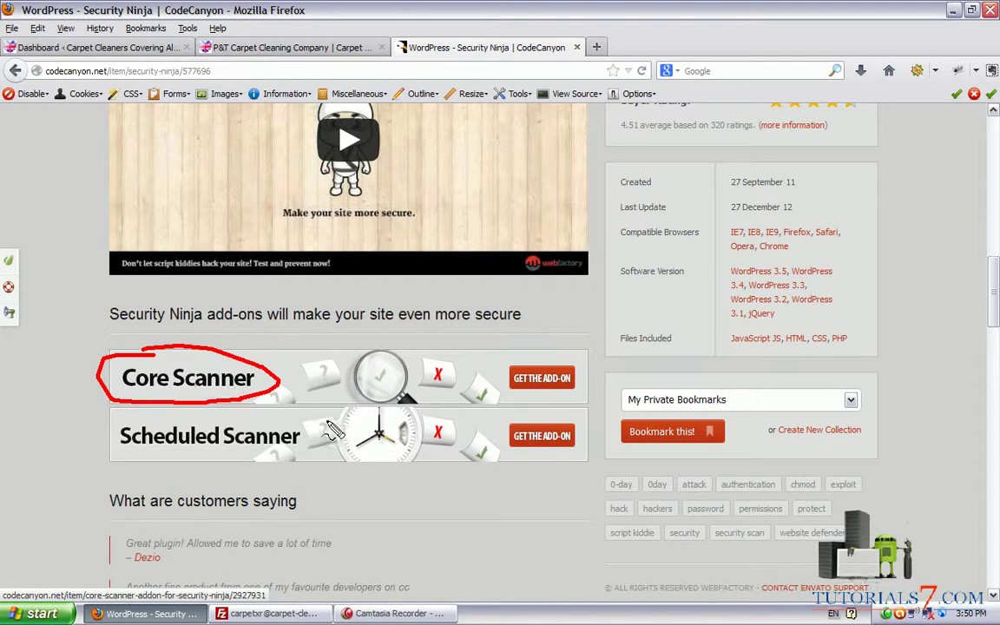
mouse_move(307, 421)
mouse_down()
mouse_move(143, 424)
mouse_move(109, 438)
mouse_move(226, 459)
mouse_move(319, 447)
mouse_move(309, 422)
mouse_up()
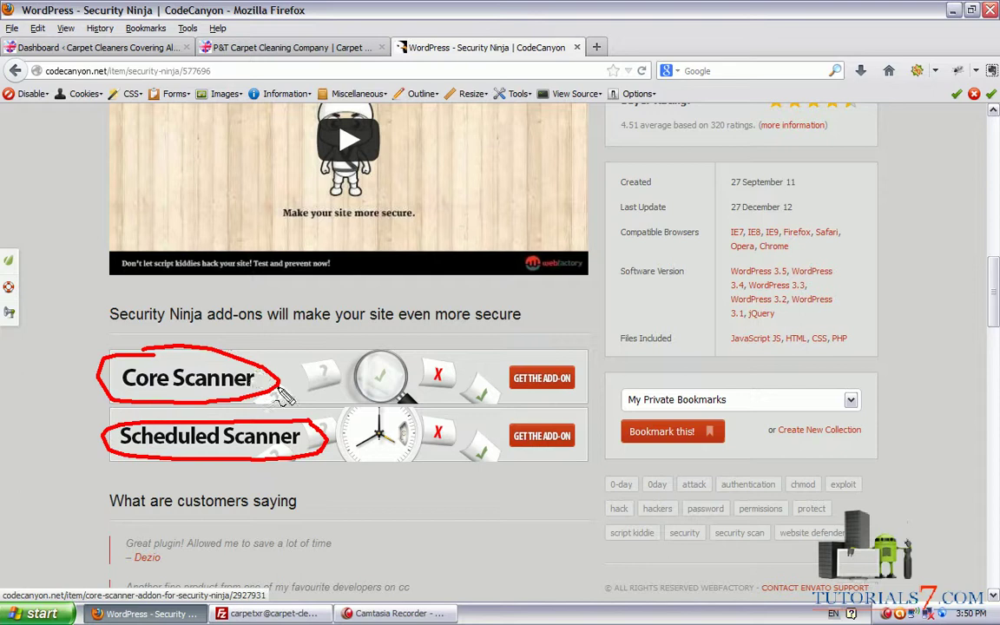
mouse_move(357, 351)
mouse_down()
mouse_move(397, 351)
mouse_move(352, 359)
mouse_move(331, 388)
mouse_up()
mouse_move(314, 332)
mouse_down()
mouse_move(289, 377)
mouse_move(313, 332)
mouse_move(297, 379)
mouse_up()
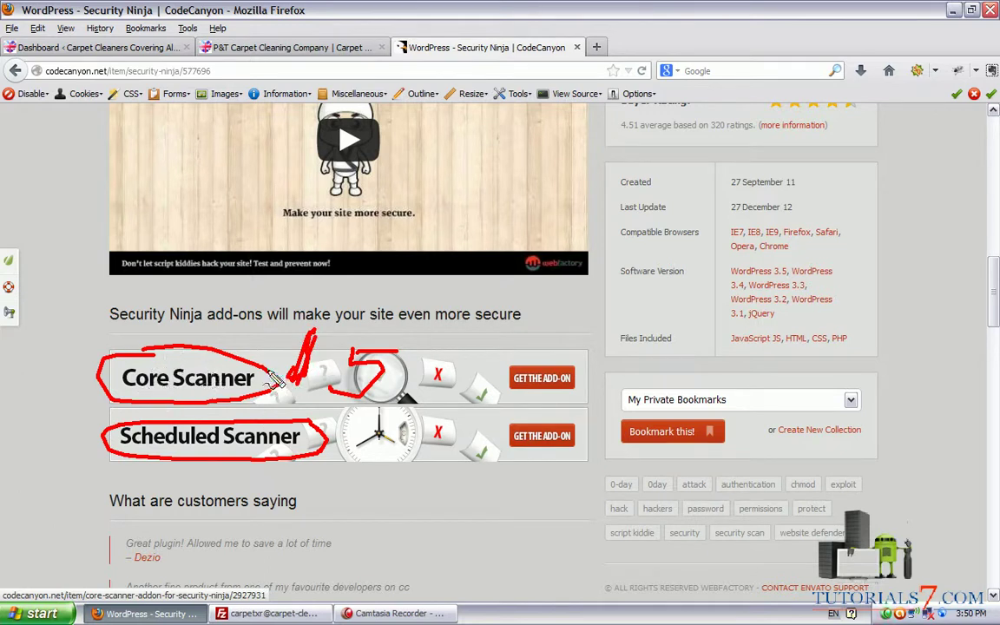
key(Escape)
scroll(284, 236, up, 10)
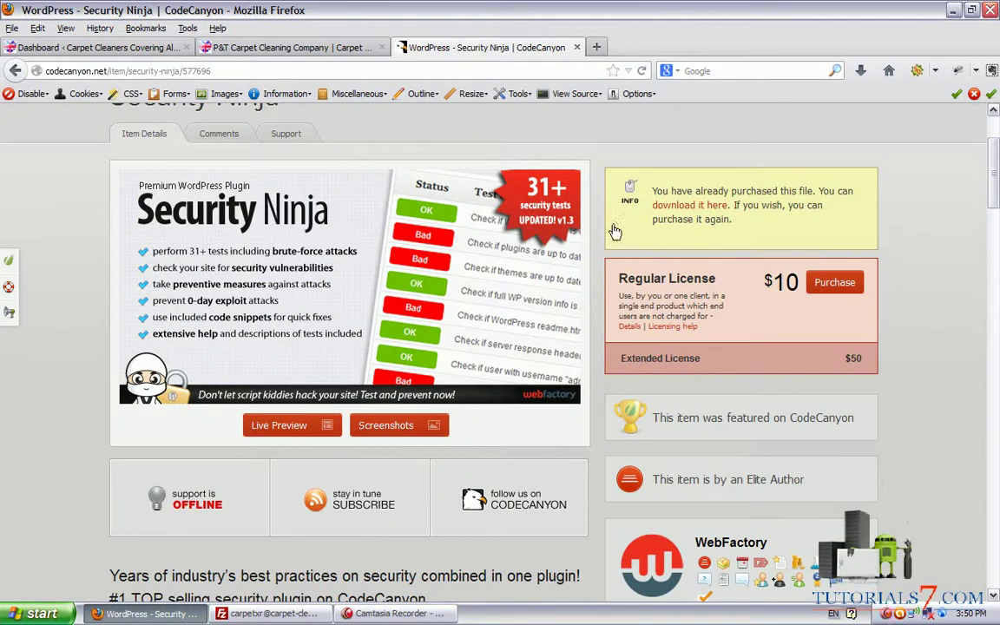
Open the index.html help file from the security-ninja\documentation folder inside New Folder on the desktop.
click(144, 613)
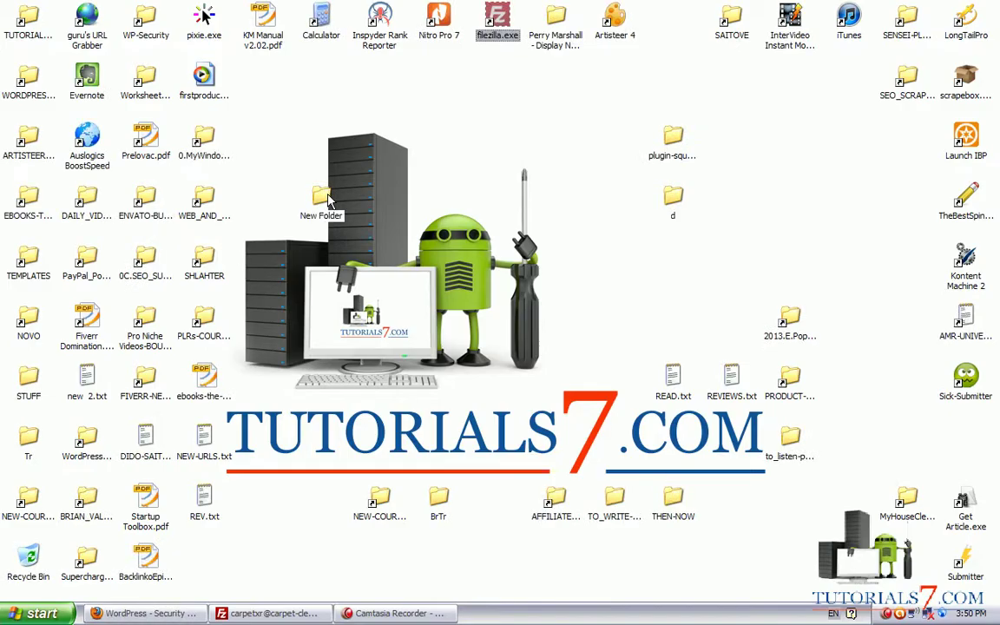
double_click(327, 199)
double_click(323, 198)
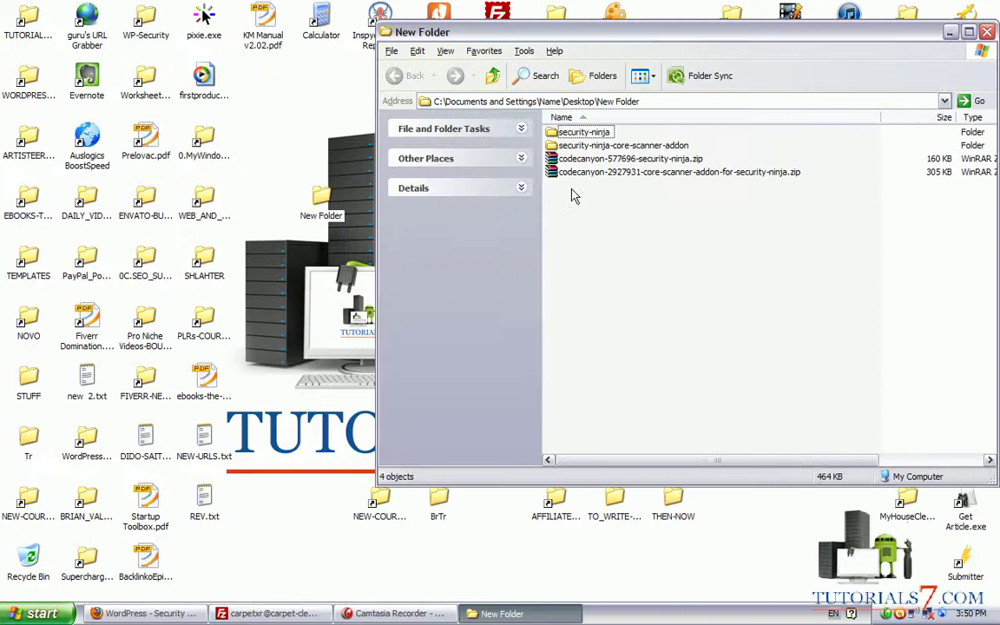
drag(608, 40, 354, 45)
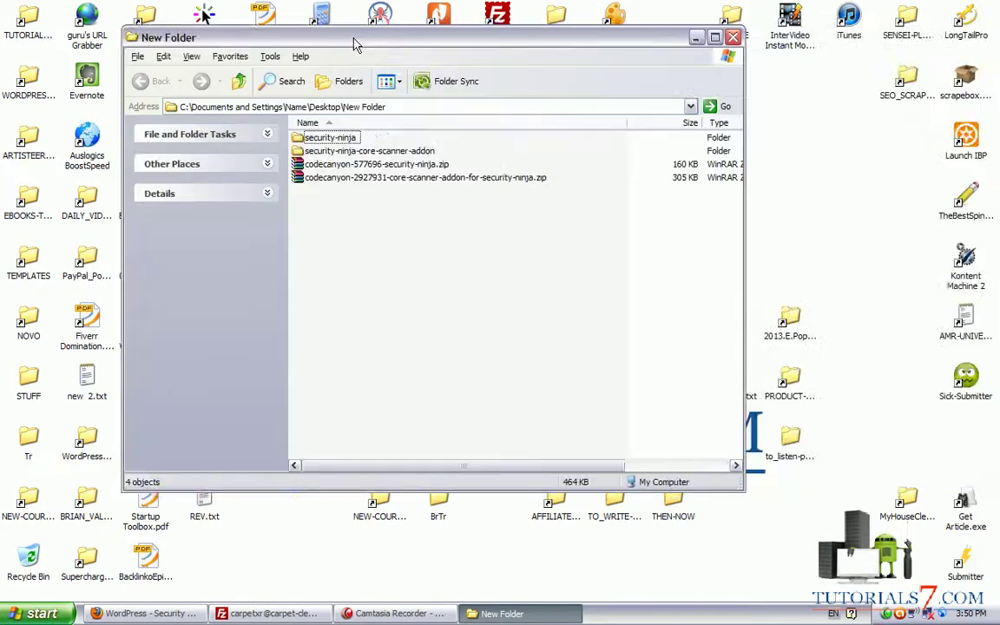
double_click(329, 137)
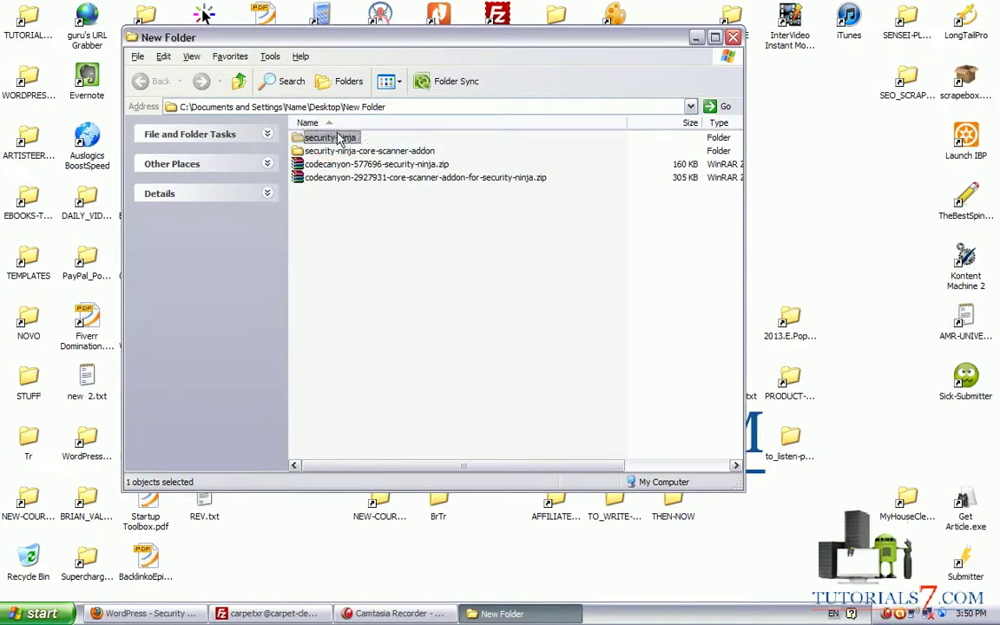
double_click(325, 151)
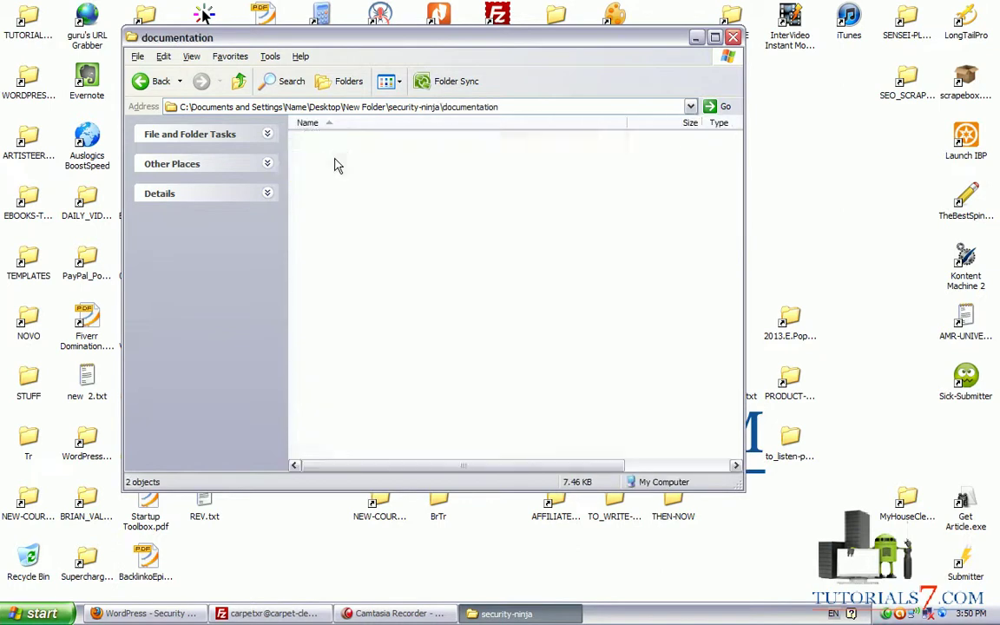
click(327, 152)
double_click(326, 152)
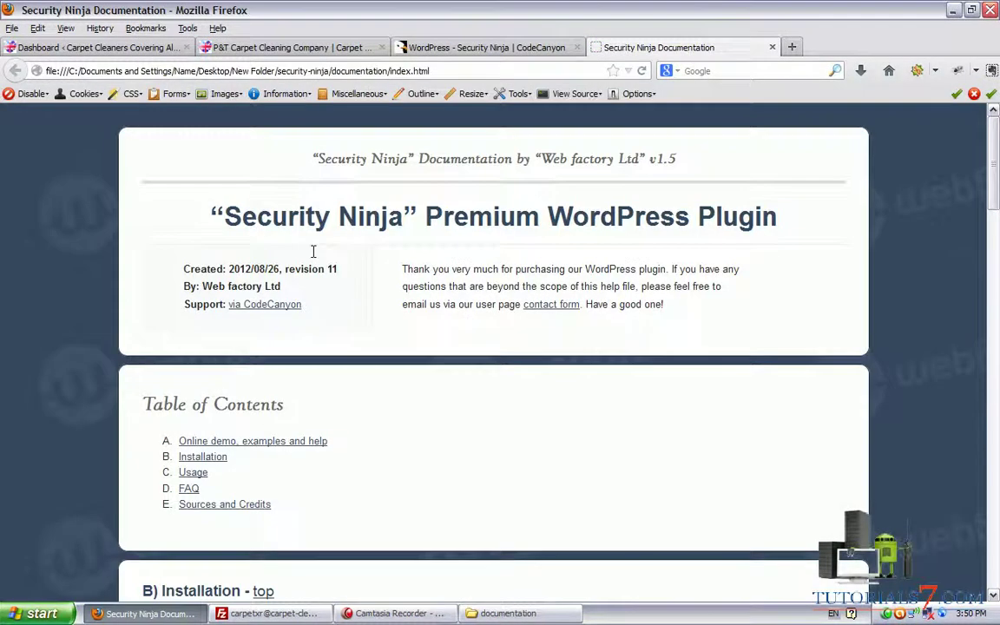
Skim the Security Ninja documentation's installation and usage sections down to the FAQ.
scroll(314, 265, down, 4)
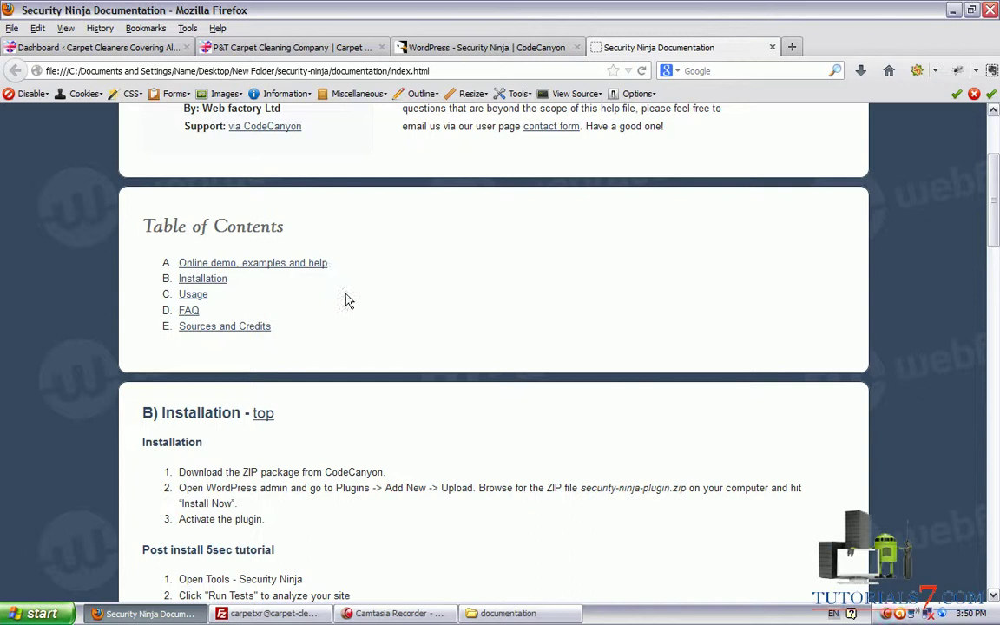
scroll(352, 295, down, 7)
scroll(380, 257, down, 5)
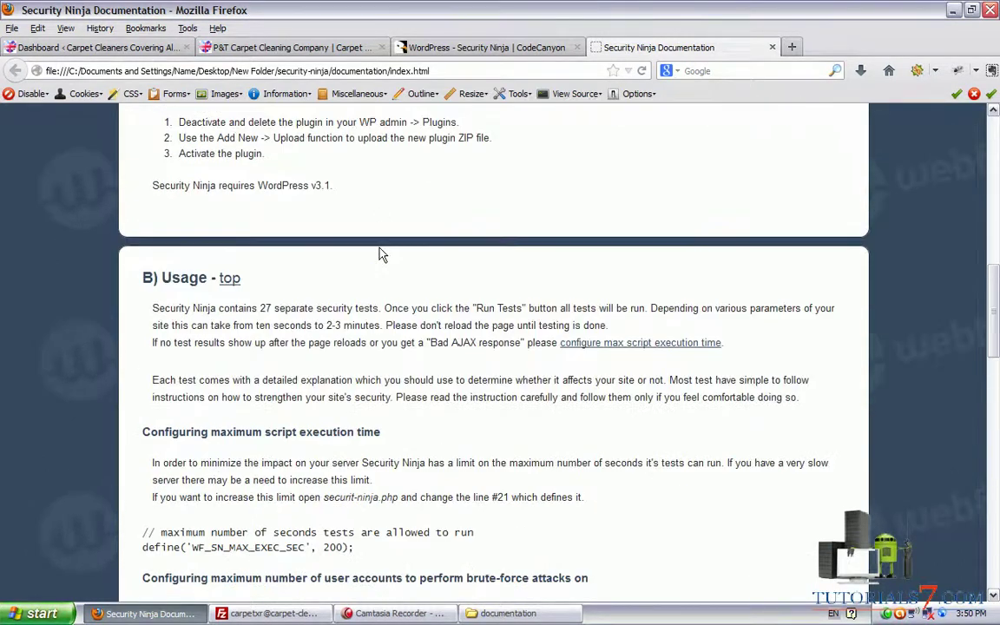
scroll(377, 230, down, 2)
scroll(371, 221, down, 9)
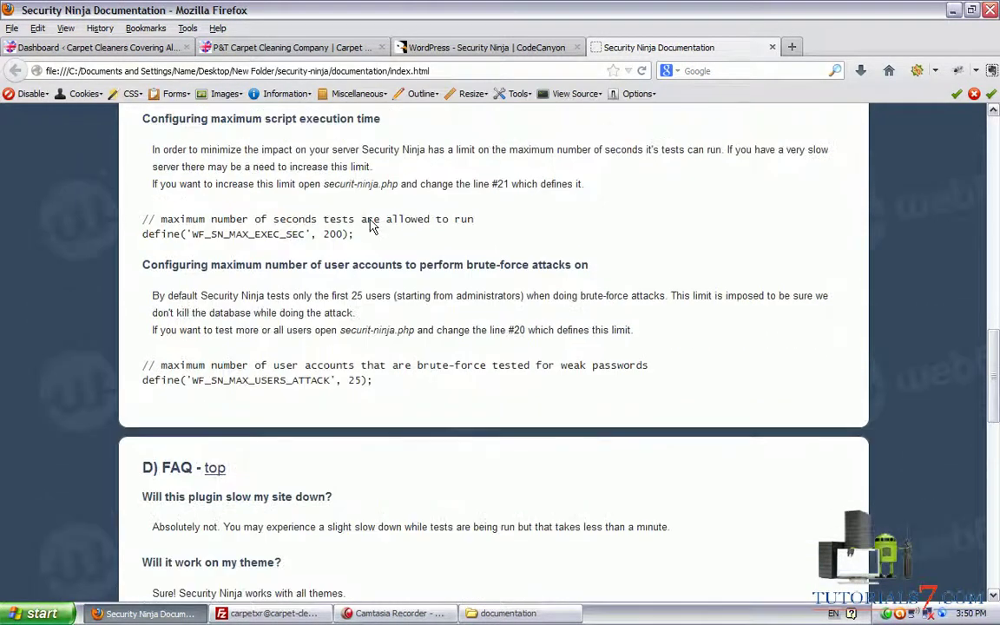
scroll(368, 226, up, 2)
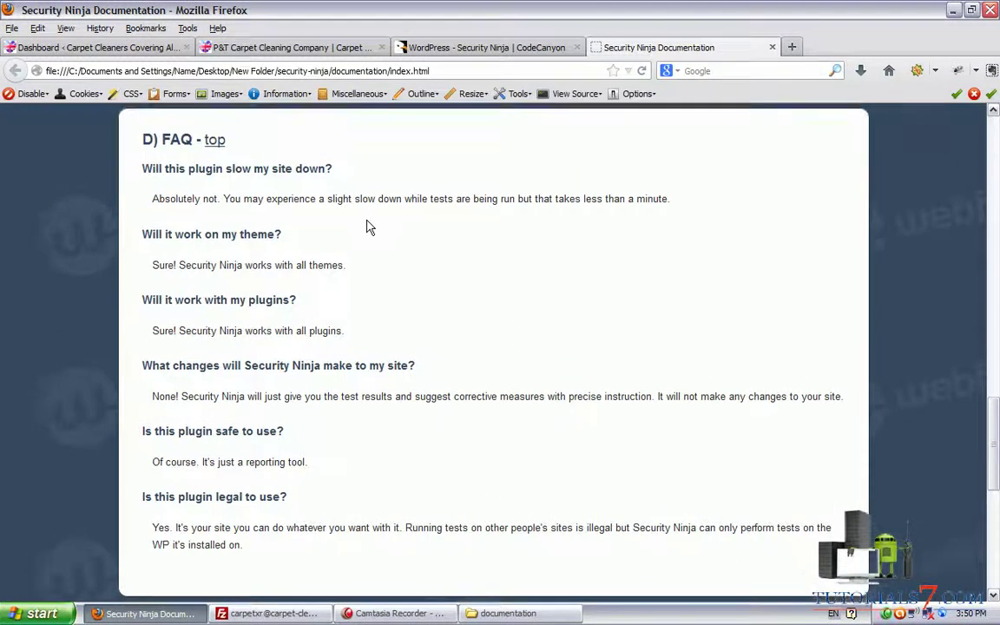
Read the FAQ entries on site slowdown, theme and plugin compatibility, and what changes Security Ninja makes to the site.
mouse_move(137, 241)
mouse_down()
mouse_move(358, 249)
mouse_move(356, 217)
mouse_move(299, 210)
mouse_move(146, 213)
mouse_move(139, 236)
mouse_up()
drag(145, 277, 241, 278)
drag(142, 306, 274, 305)
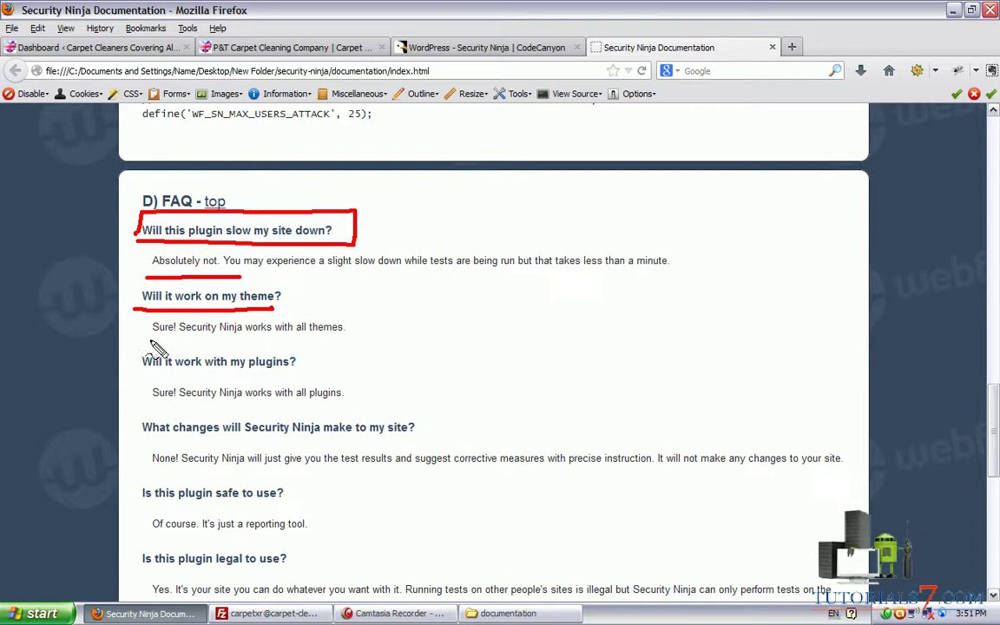
drag(152, 341, 201, 341)
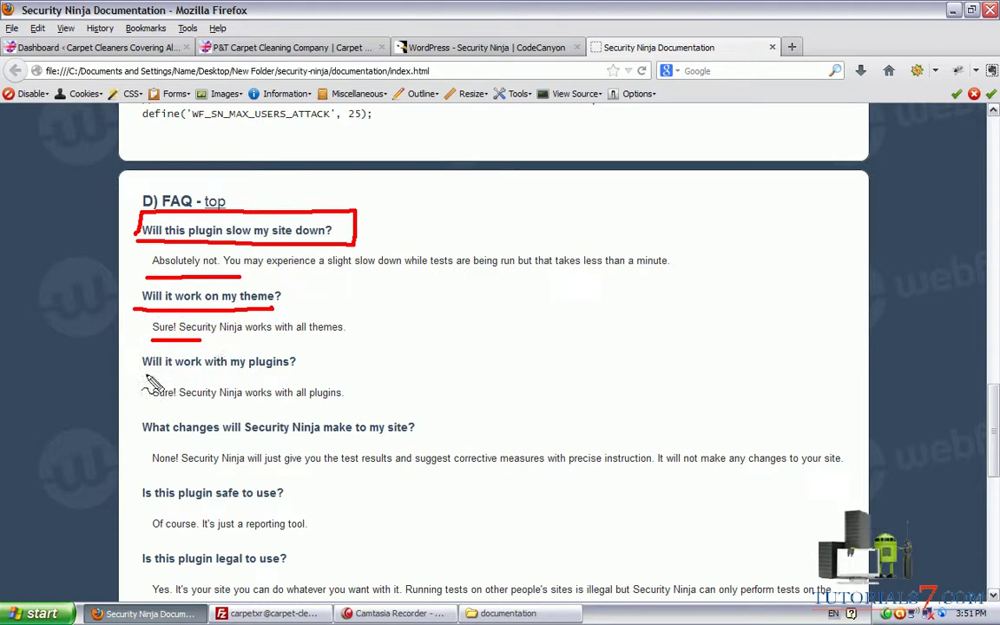
drag(144, 375, 293, 374)
drag(145, 416, 255, 416)
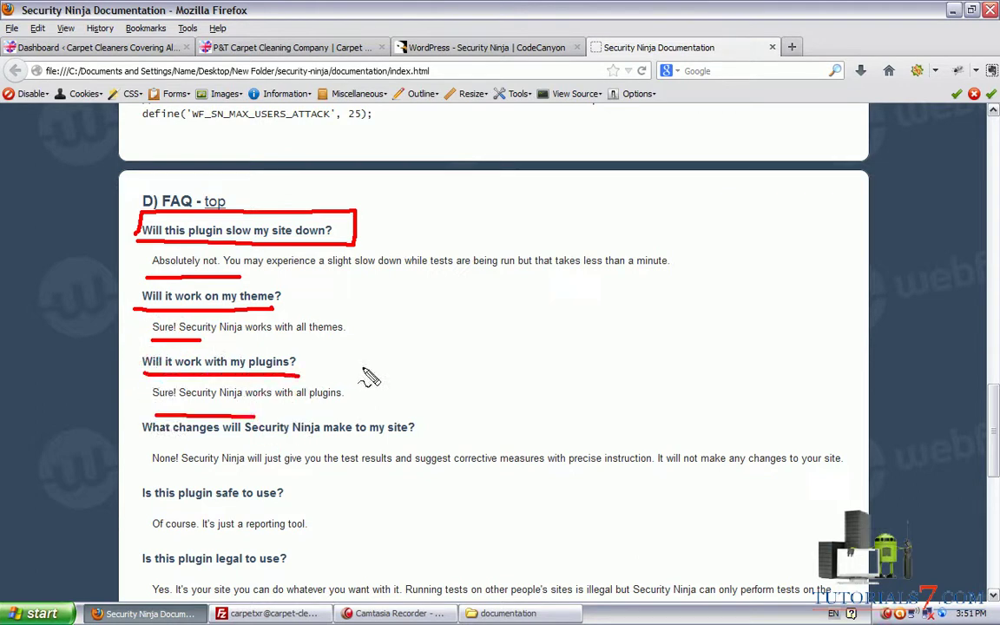
key(Escape)
scroll(737, 330, down, 3)
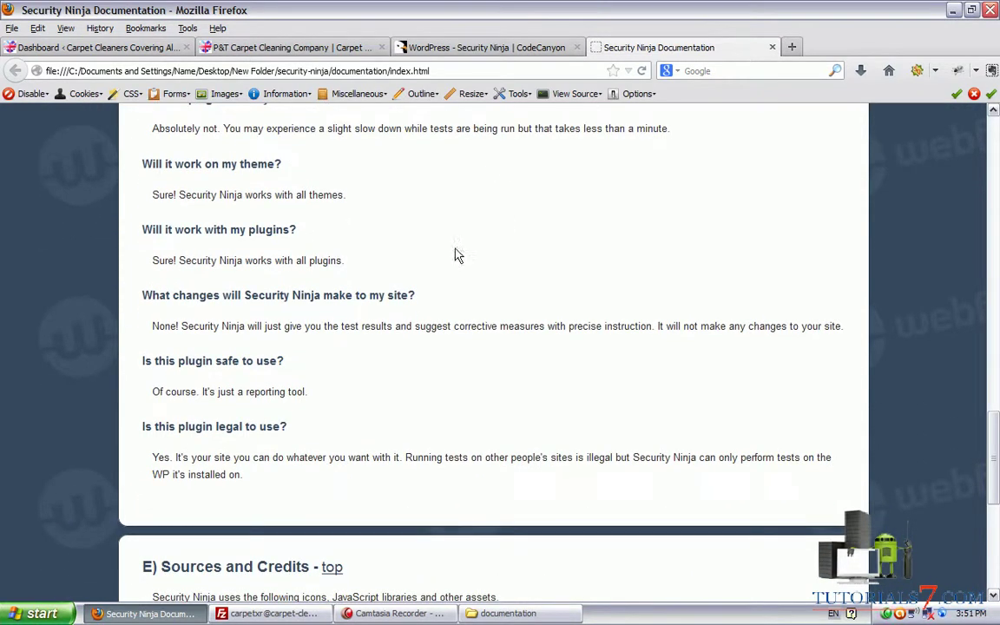
click(149, 320)
mouse_move(143, 316)
mouse_down()
mouse_move(605, 276)
mouse_move(594, 257)
mouse_move(233, 274)
mouse_move(135, 290)
mouse_move(141, 321)
mouse_up()
key(Escape)
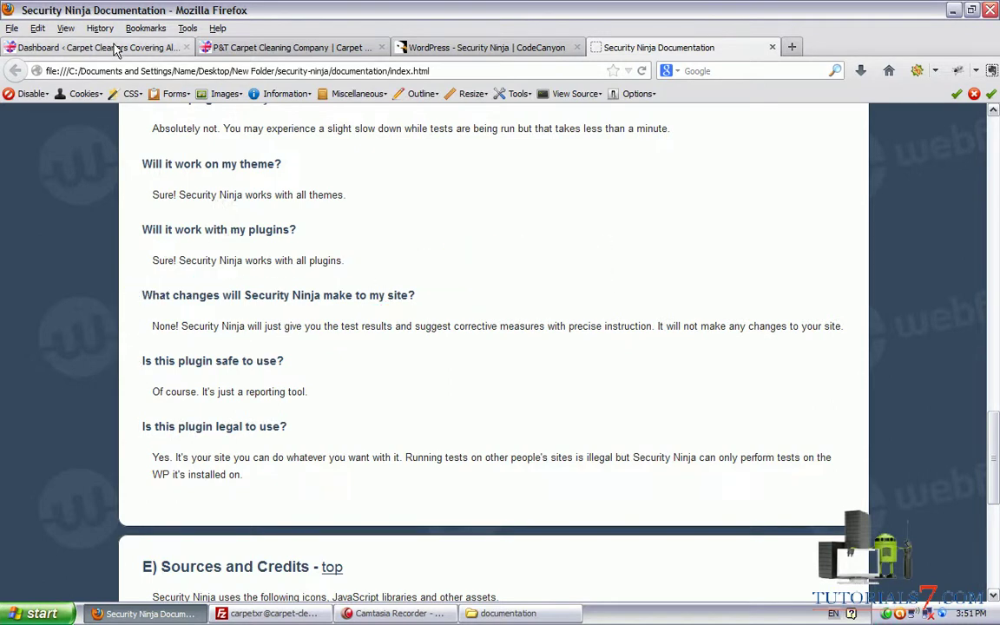
Switch to the carpet cleaning site's WordPress dashboard and open its list of installed plugins.
click(114, 47)
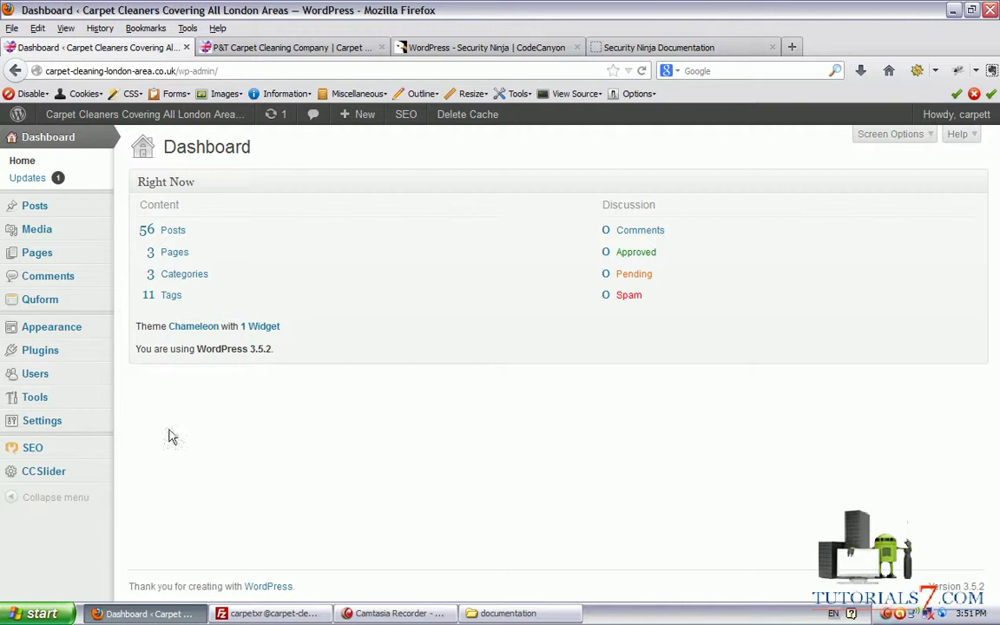
mouse_move(95, 345)
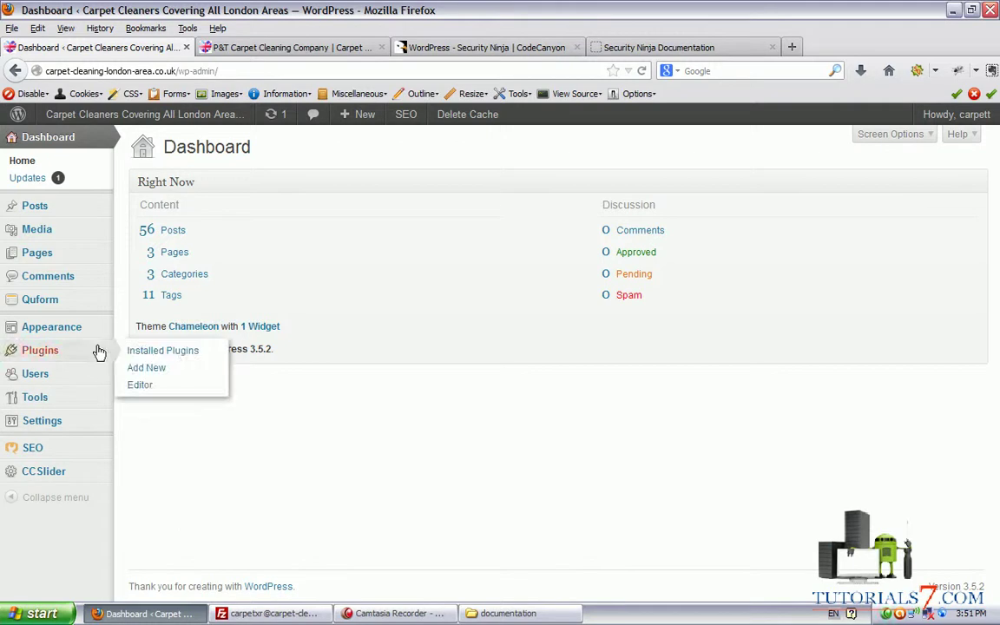
click(161, 349)
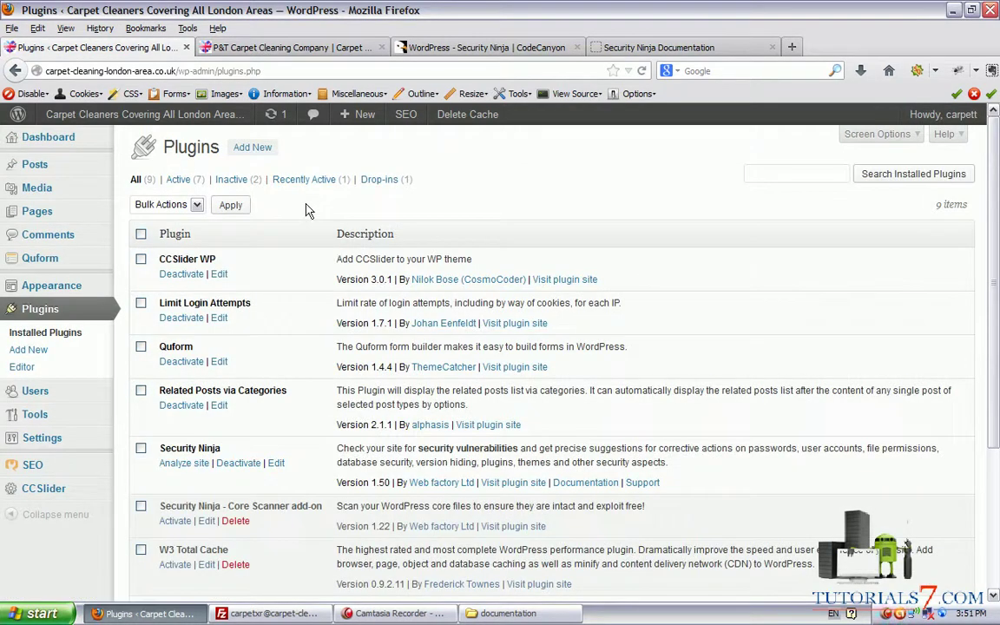
Locate Security Ninja and its Core Scanner add-on among the installed plugins and open Security Ninja's Analyze site page.
scroll(217, 434, down, 2)
mouse_move(141, 383)
mouse_down()
mouse_move(130, 382)
mouse_move(290, 370)
mouse_move(130, 343)
mouse_move(144, 393)
mouse_move(251, 422)
mouse_move(335, 424)
mouse_up()
key(Escape)
key(Escape)
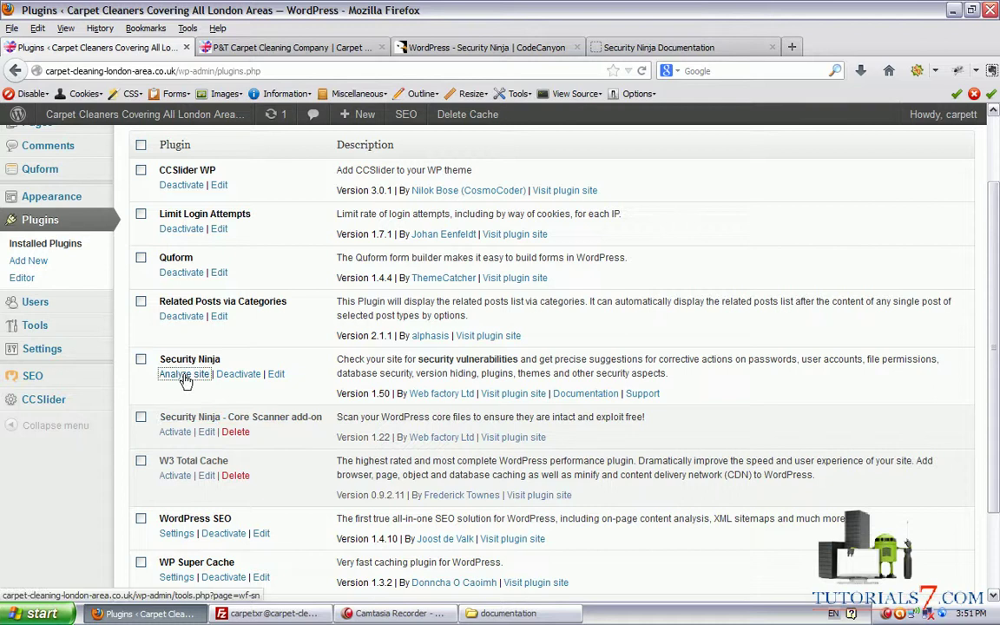
click(184, 374)
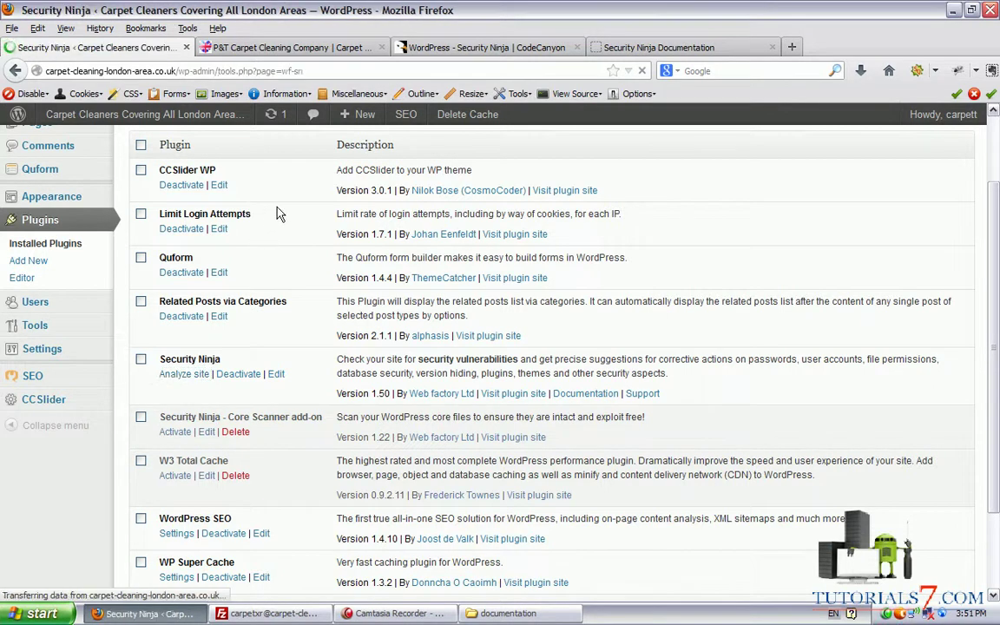
Run the Security Ninja tests on the site and look through the full list of test results.
click(180, 375)
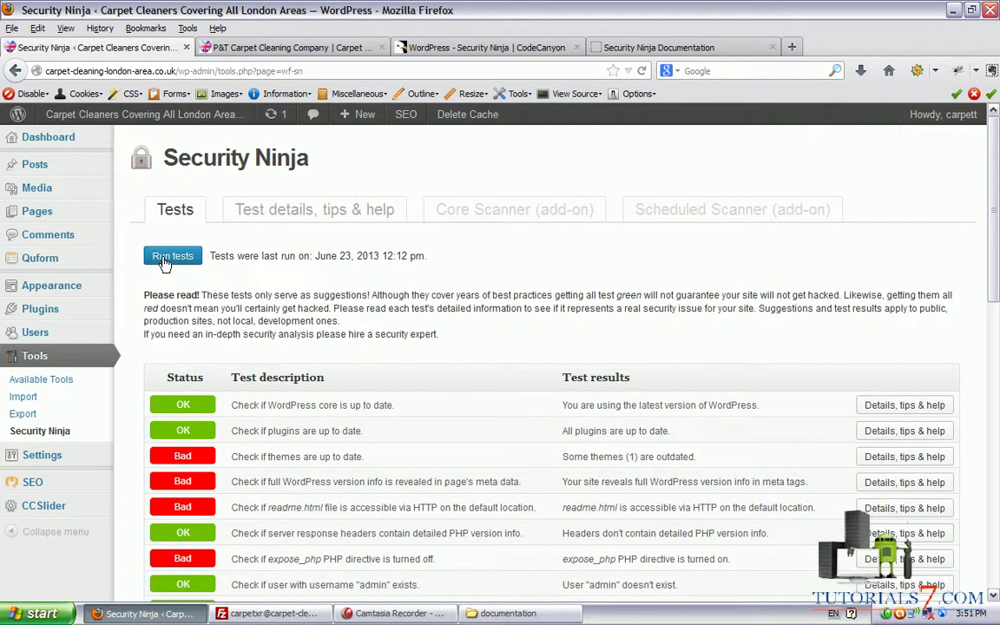
click(172, 256)
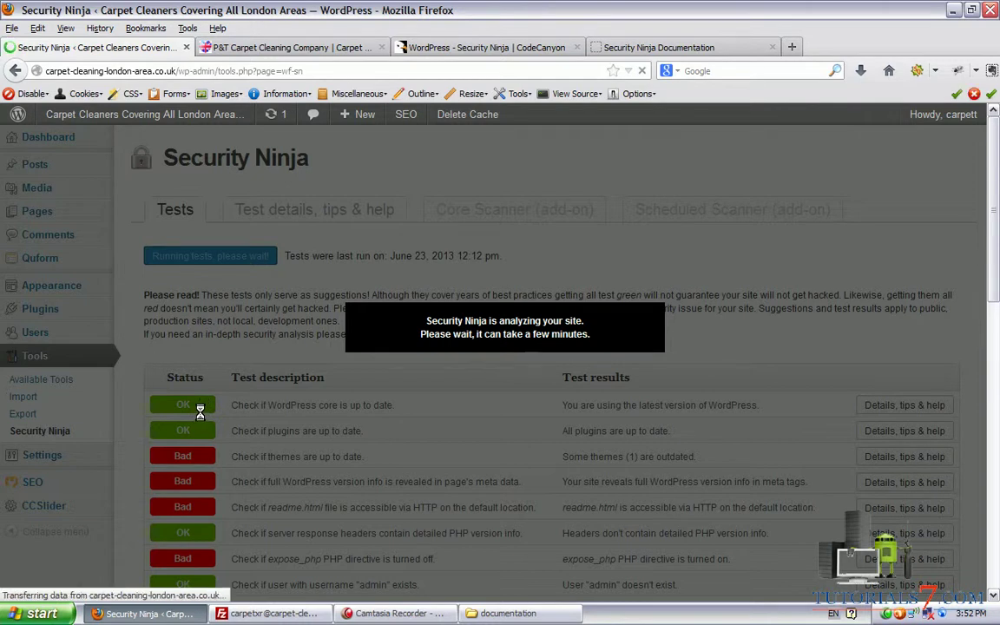
scroll(211, 419, down, 1)
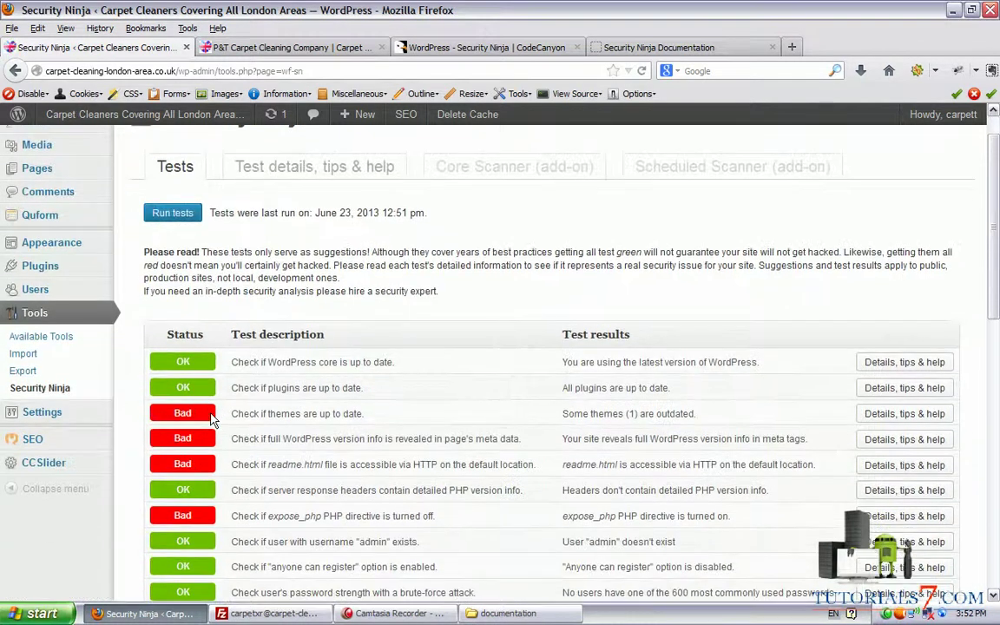
scroll(210, 419, down, 1)
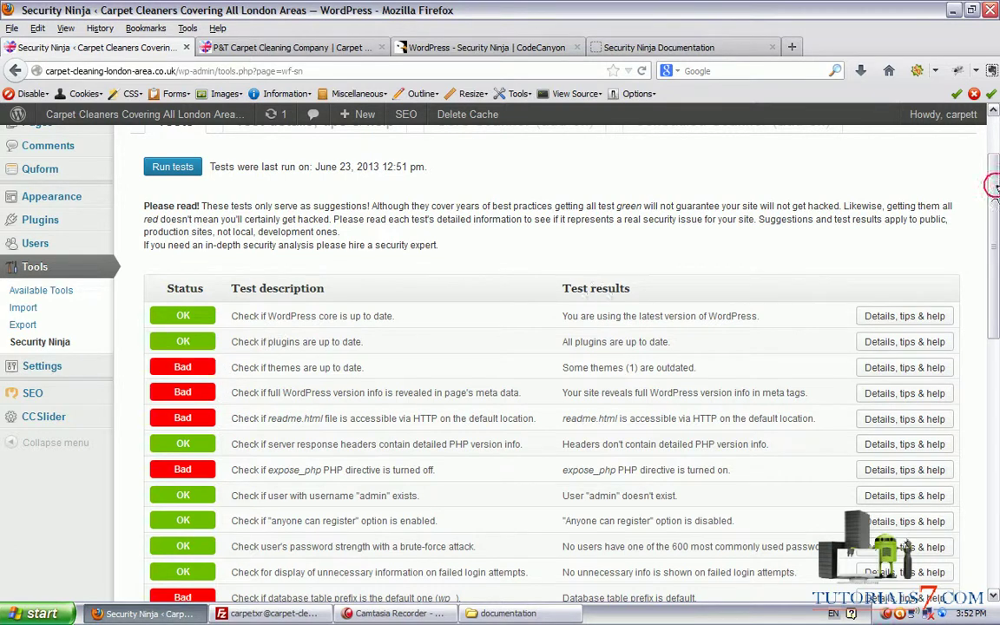
drag(994, 232, 981, 485)
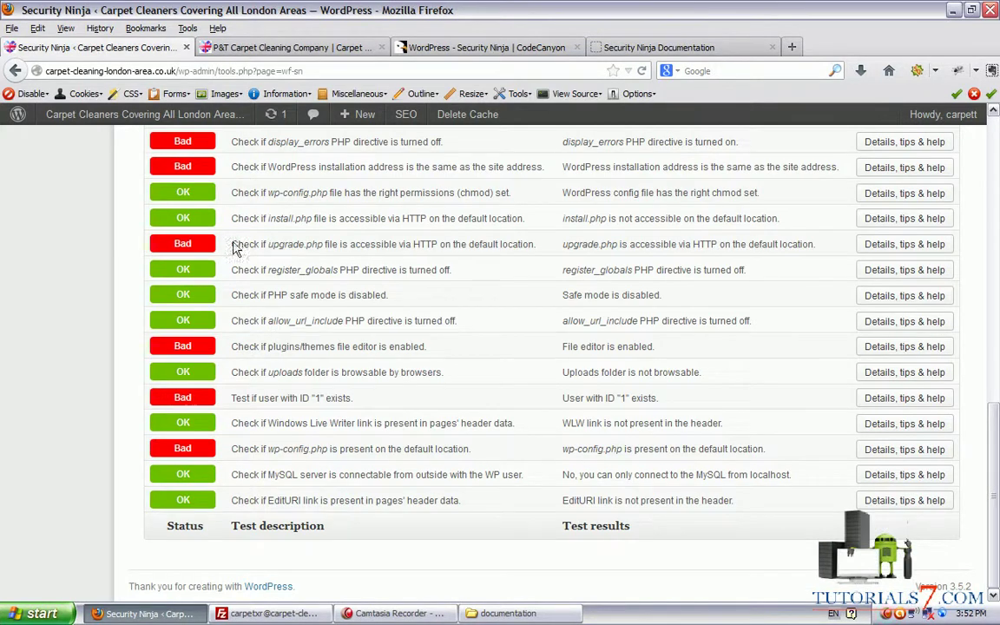
drag(985, 476, 966, 263)
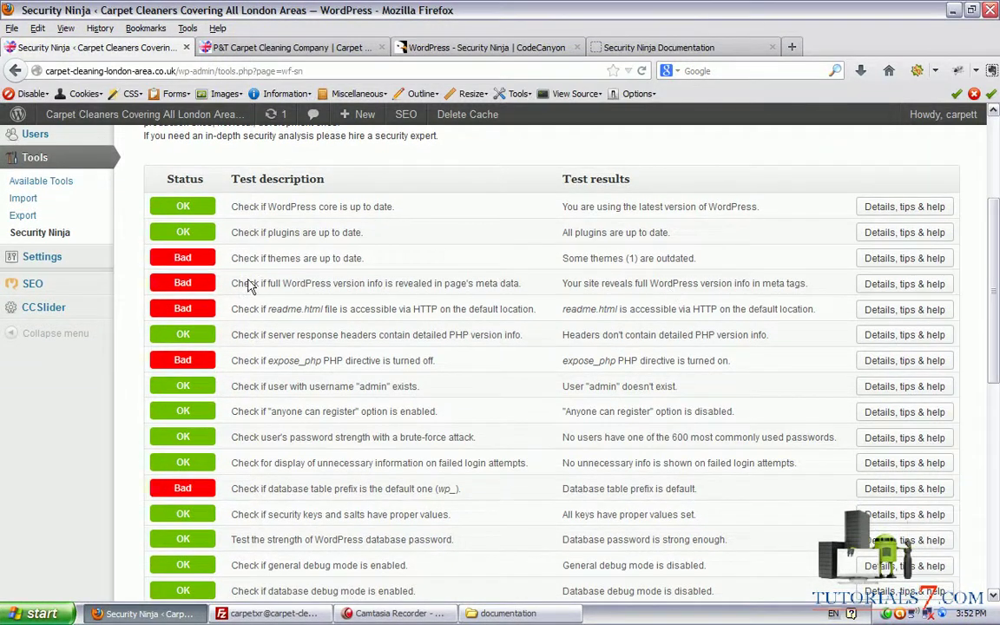
Open the details for the test on full WordPress version info in meta data and read the functions.php code fix.
mouse_move(228, 262)
mouse_down()
mouse_move(383, 272)
mouse_move(347, 240)
mouse_move(221, 228)
mouse_move(217, 260)
mouse_up()
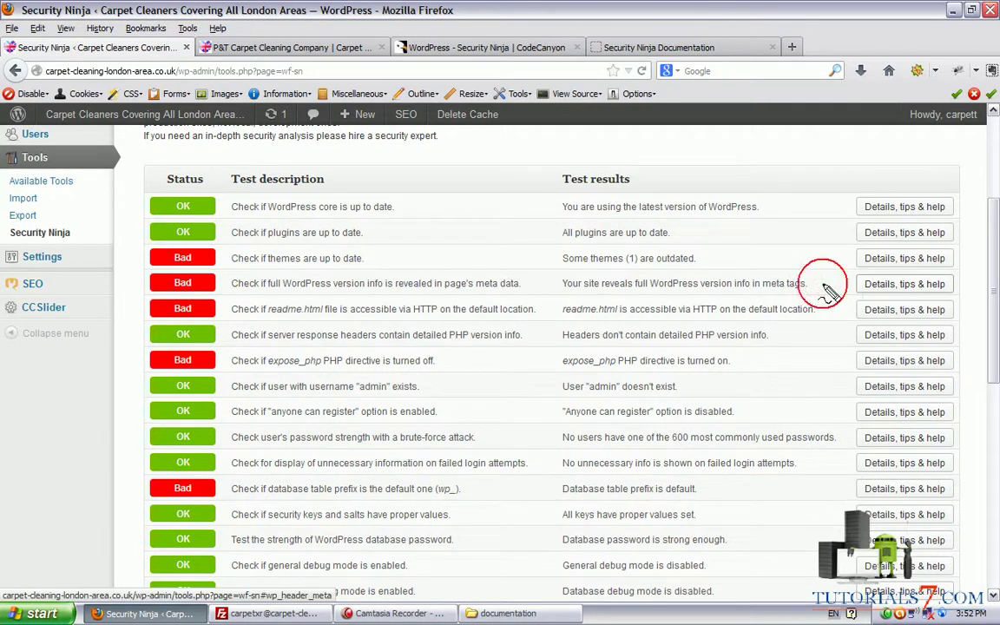
click(905, 283)
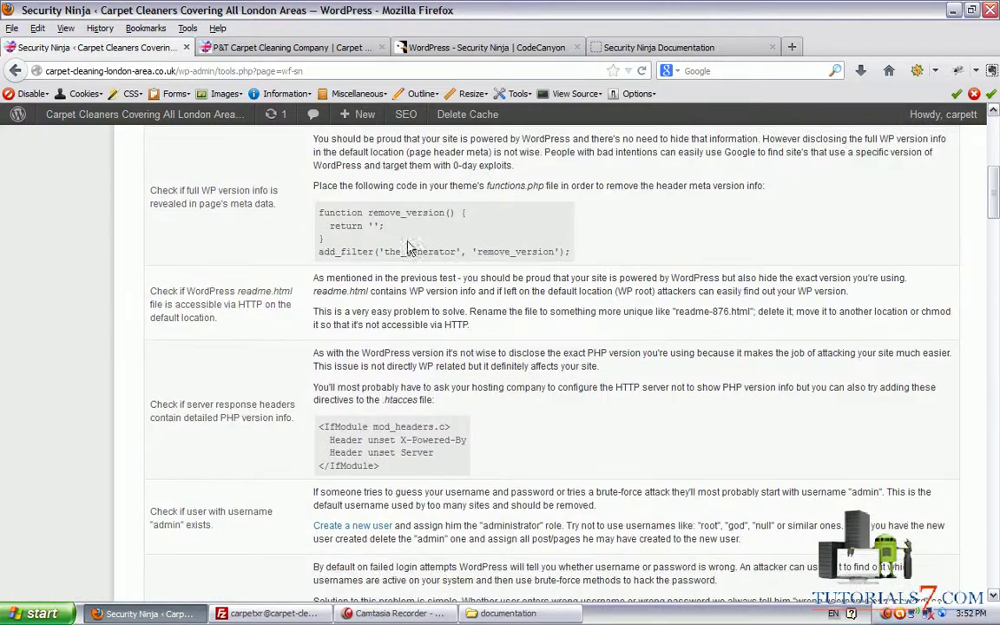
mouse_move(143, 232)
mouse_down()
mouse_move(300, 178)
mouse_move(143, 155)
mouse_move(139, 222)
mouse_move(193, 228)
mouse_up()
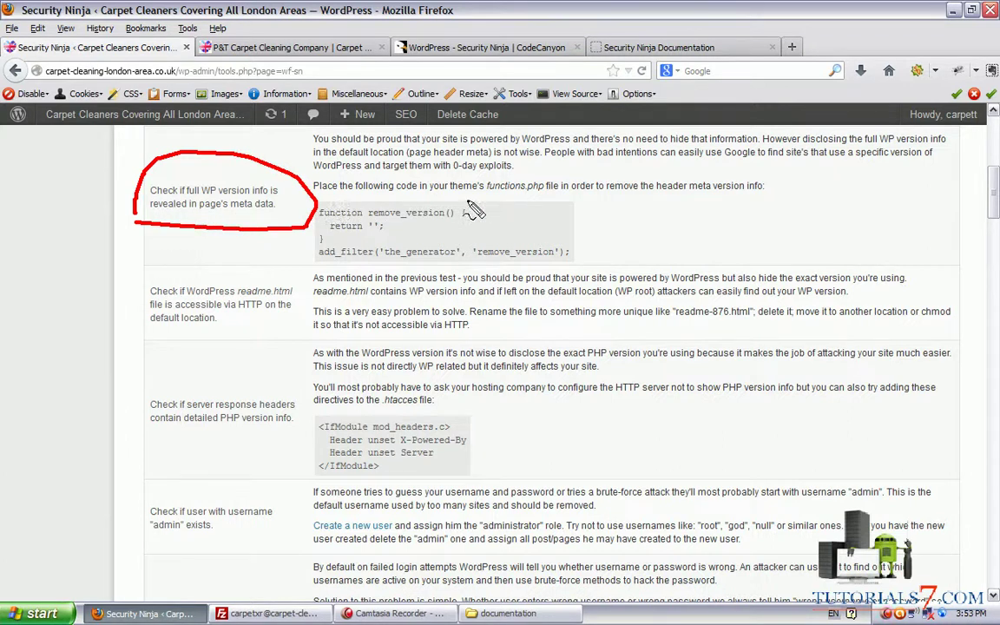
mouse_move(486, 202)
mouse_down()
mouse_move(542, 196)
mouse_move(542, 162)
mouse_move(479, 170)
mouse_move(485, 202)
mouse_up()
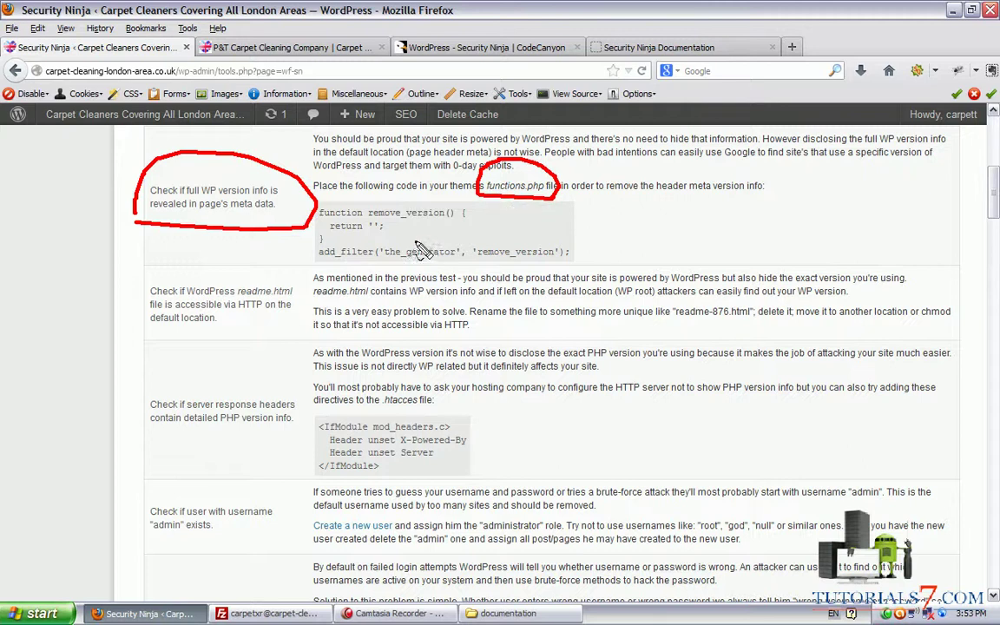
mouse_move(323, 209)
mouse_down()
mouse_move(476, 196)
mouse_move(460, 264)
mouse_move(308, 236)
mouse_up()
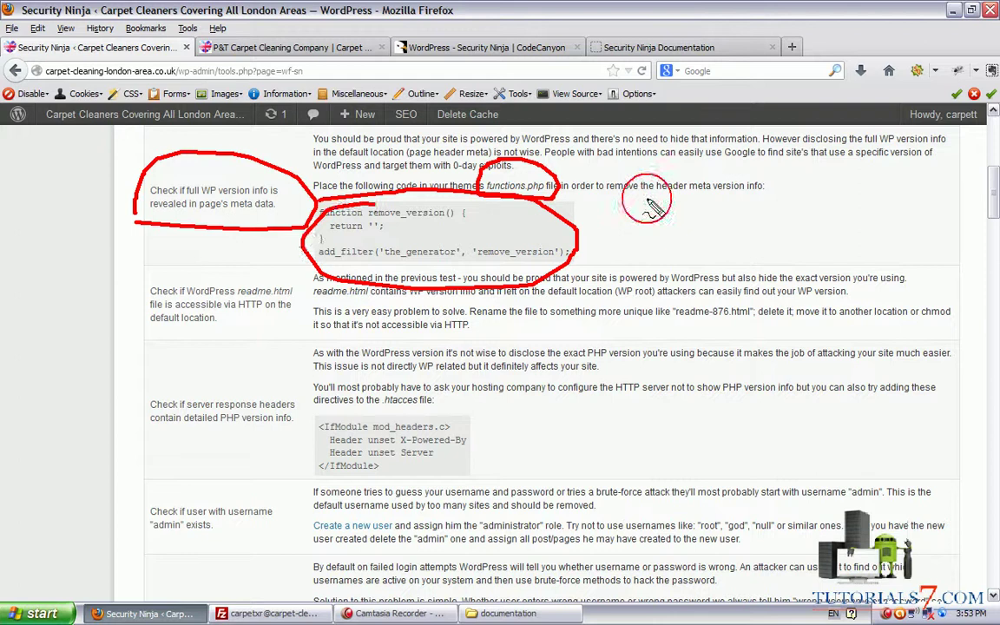
drag(647, 197, 740, 197)
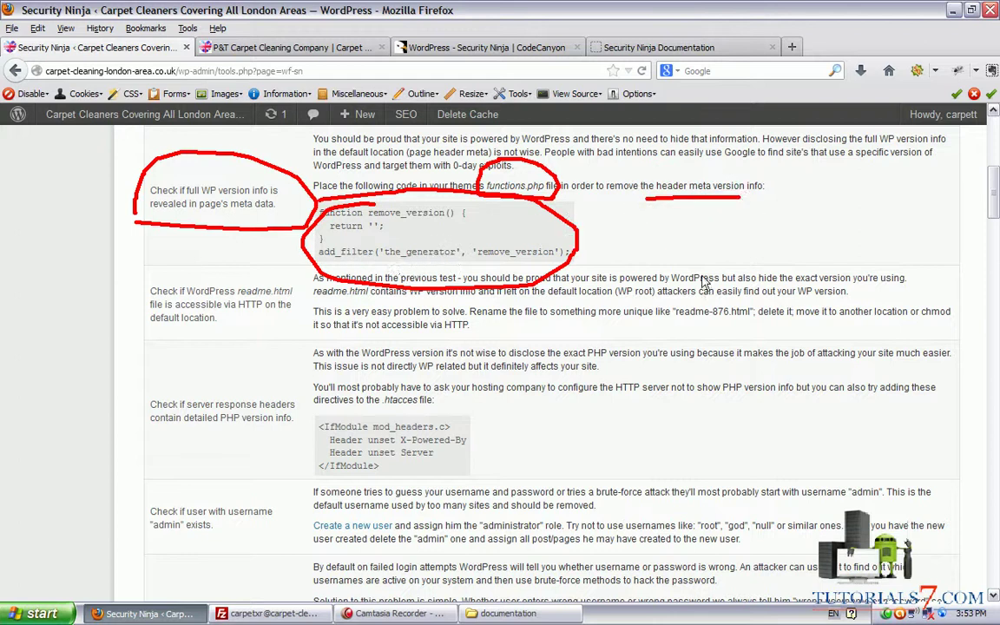
key(Escape)
Return to the test results and locate the check for readme.html being accessible via HTTP.
drag(992, 184, 992, 130)
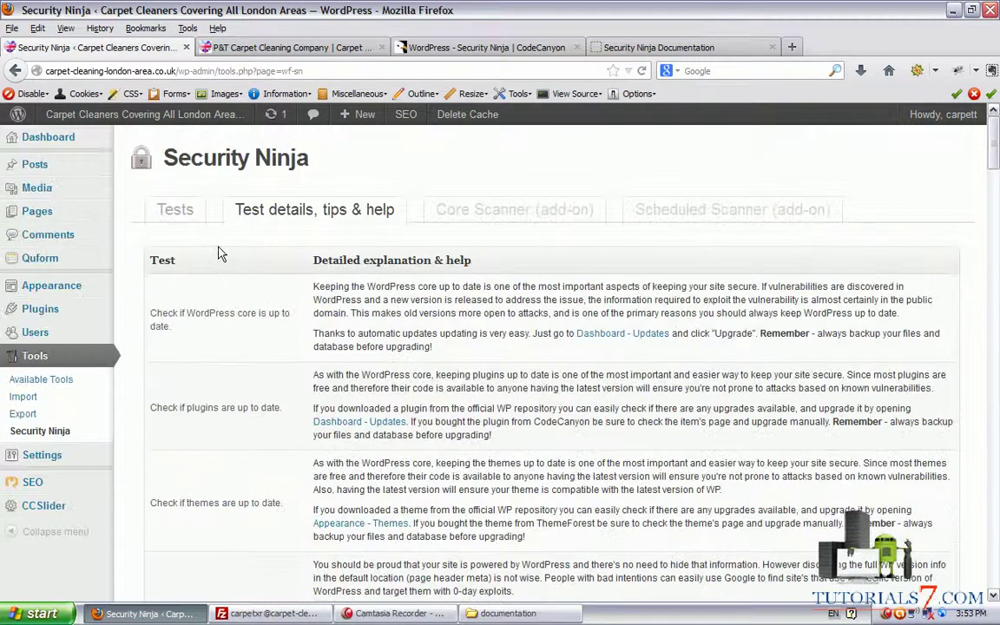
click(201, 210)
scroll(207, 211, down, 2)
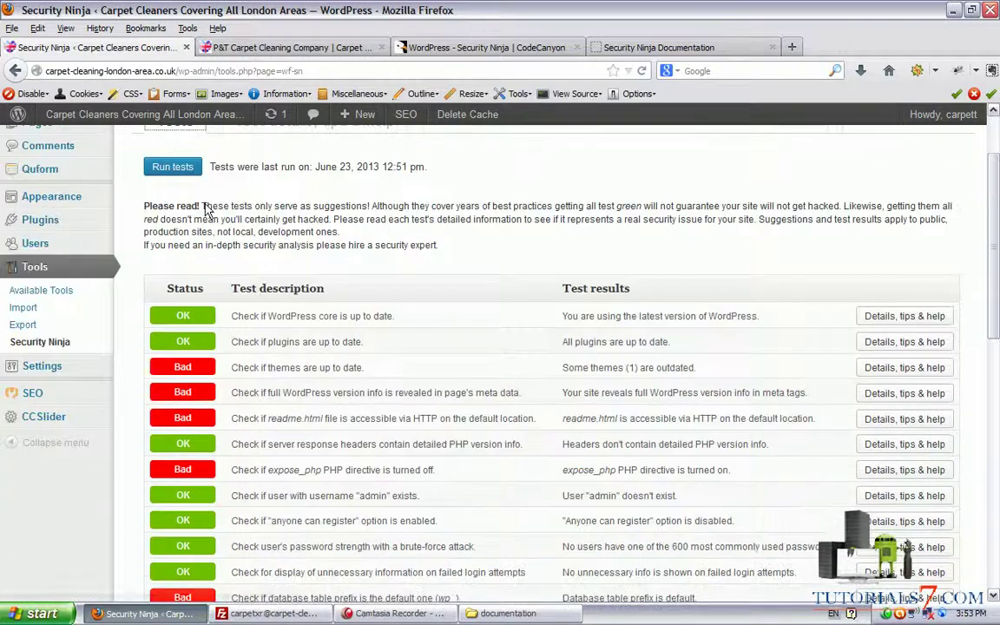
scroll(267, 352, down, 2)
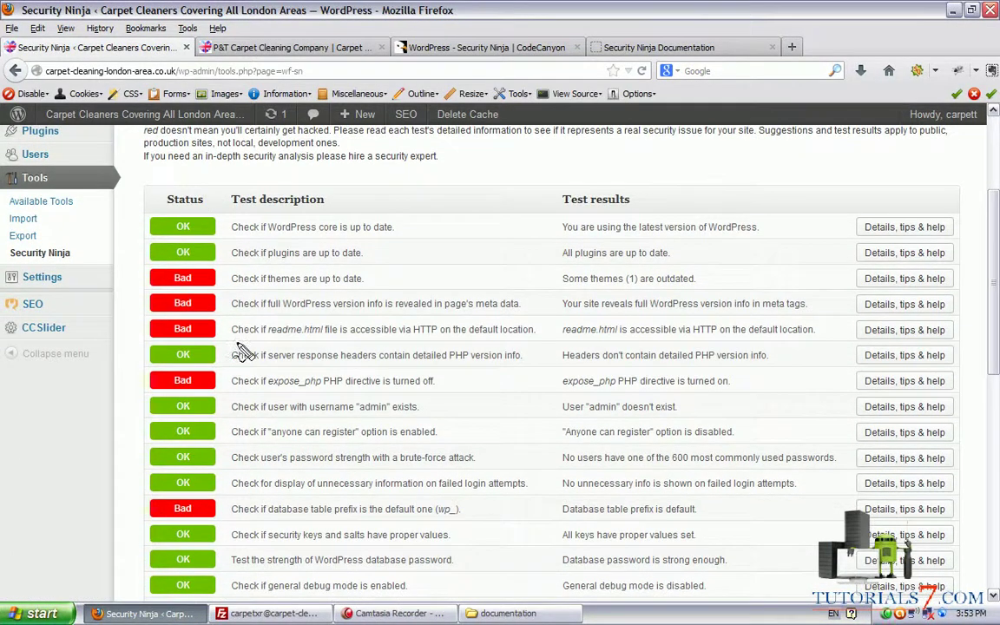
mouse_move(234, 343)
mouse_down()
mouse_move(476, 346)
mouse_move(497, 316)
mouse_move(270, 319)
mouse_move(233, 340)
mouse_up()
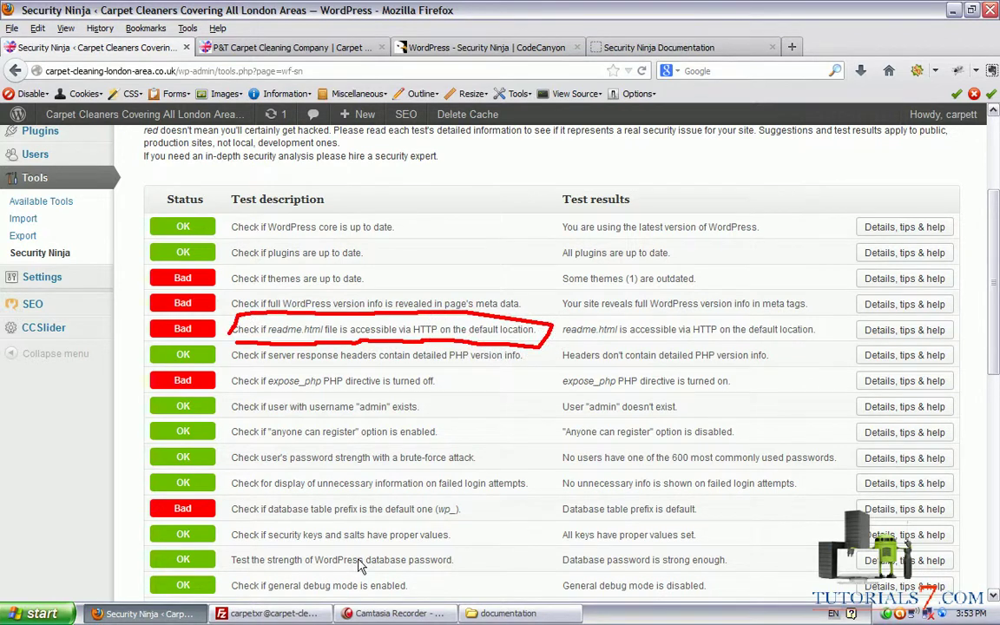
Switch to FileZilla and rename readme.html in the remote public_html folder to readme4324324.html.
click(269, 613)
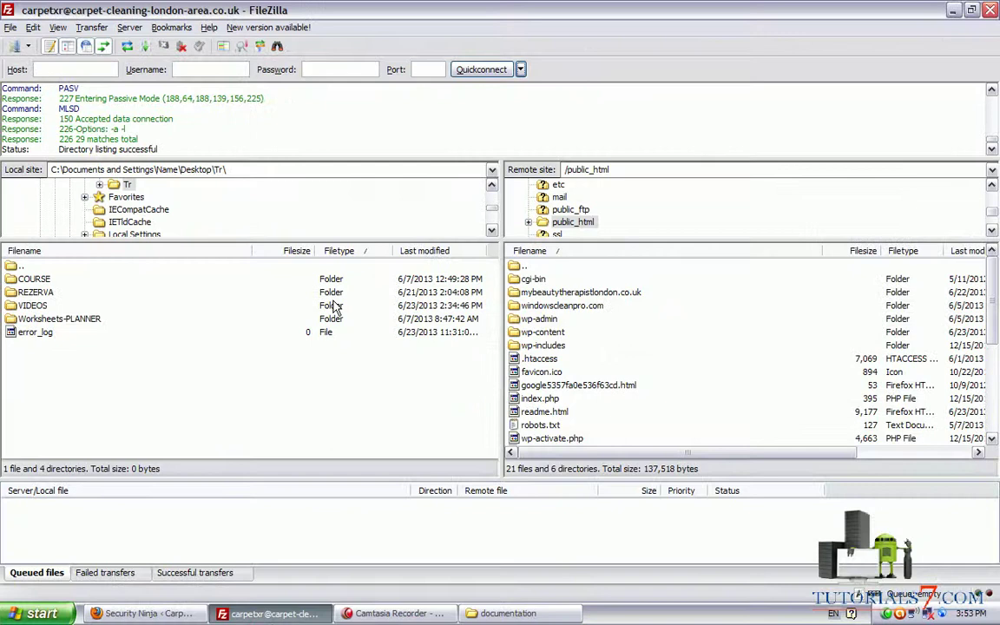
drag(995, 295, 997, 319)
click(541, 359)
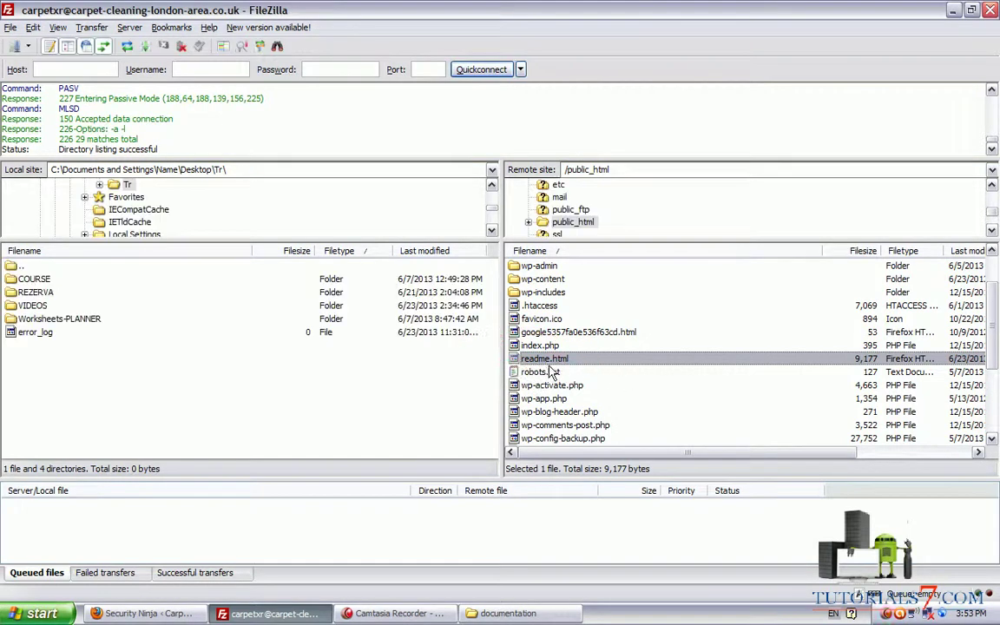
click(549, 360)
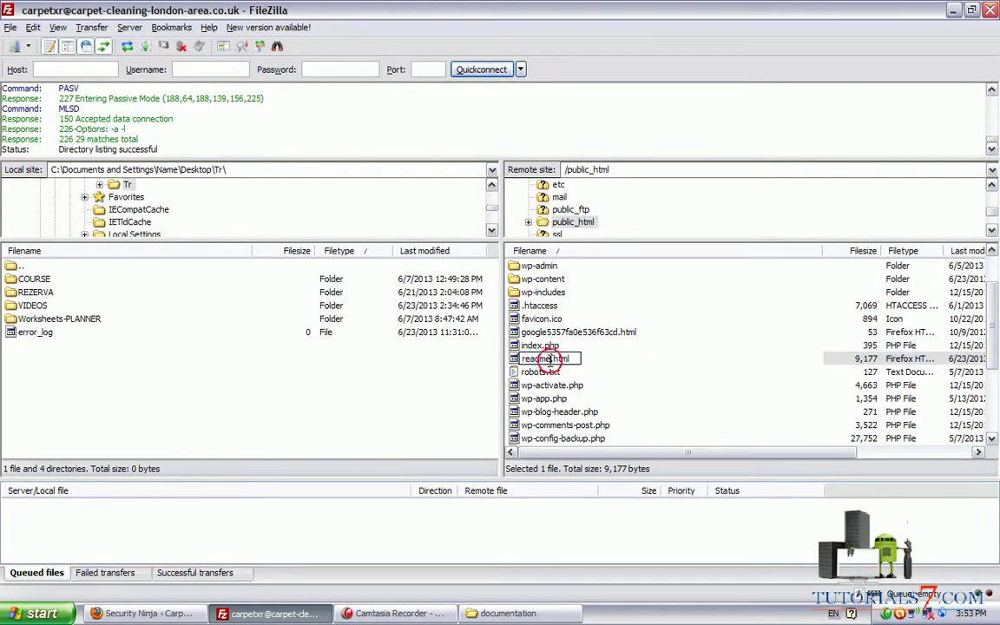
text(4324324)
key(Return)
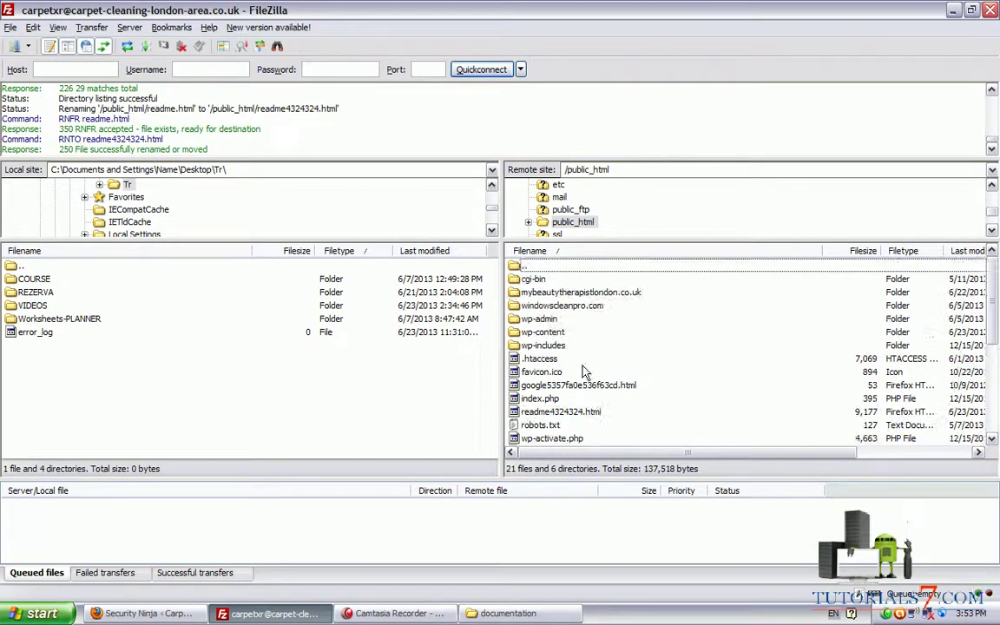
Switch back to Firefox, rerun the Security Ninja tests and check the readme.html result.
click(153, 613)
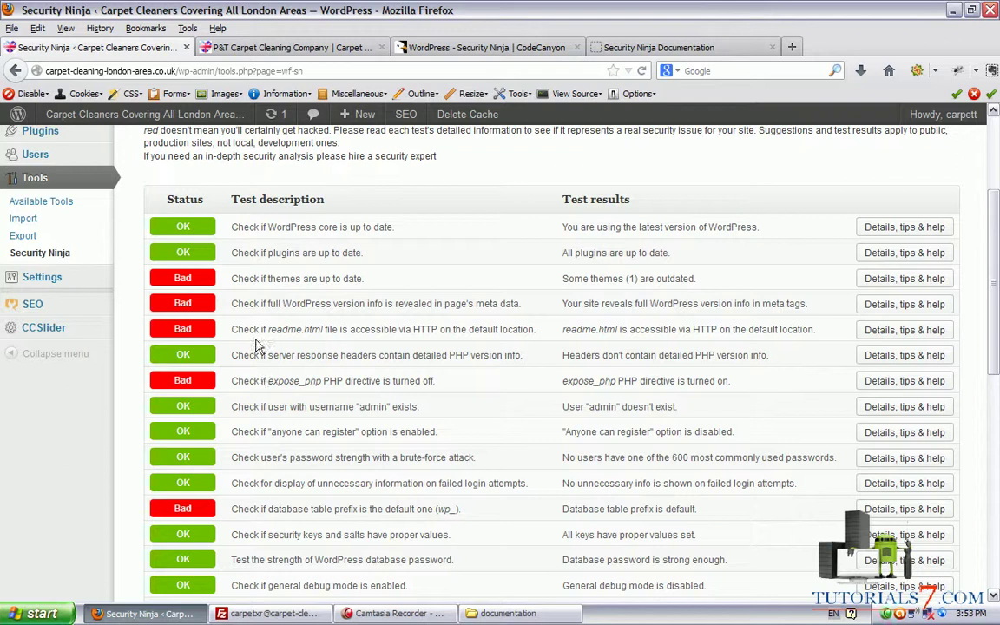
click(323, 341)
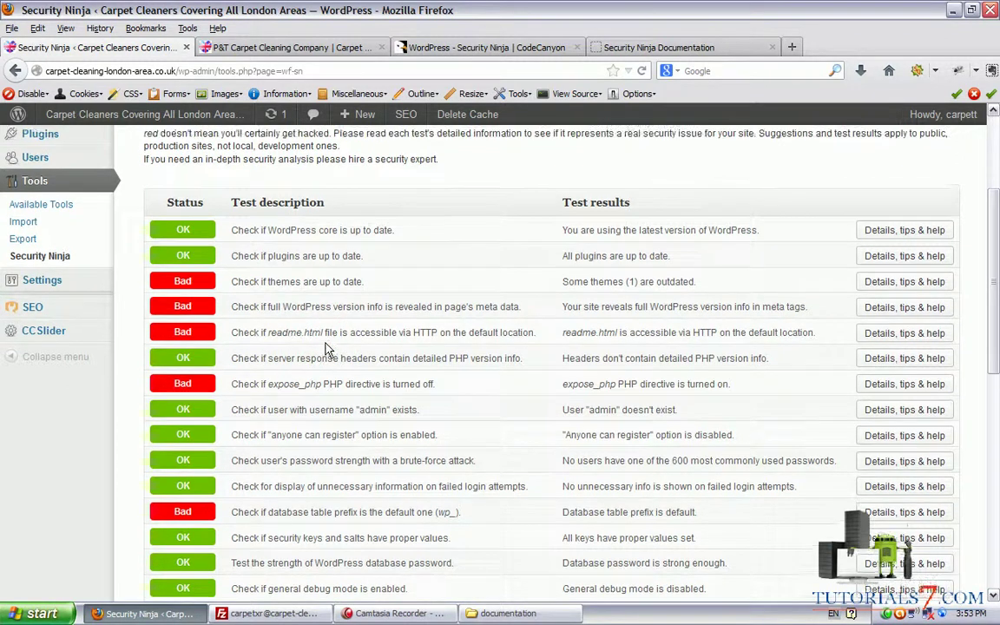
scroll(299, 325, up, 3)
click(174, 255)
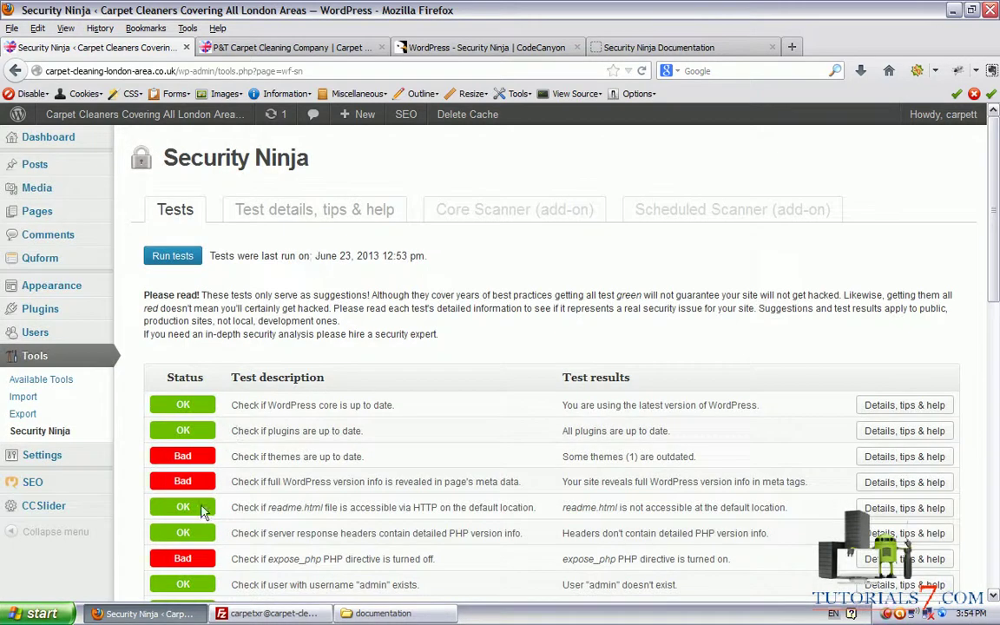
drag(152, 515, 326, 523)
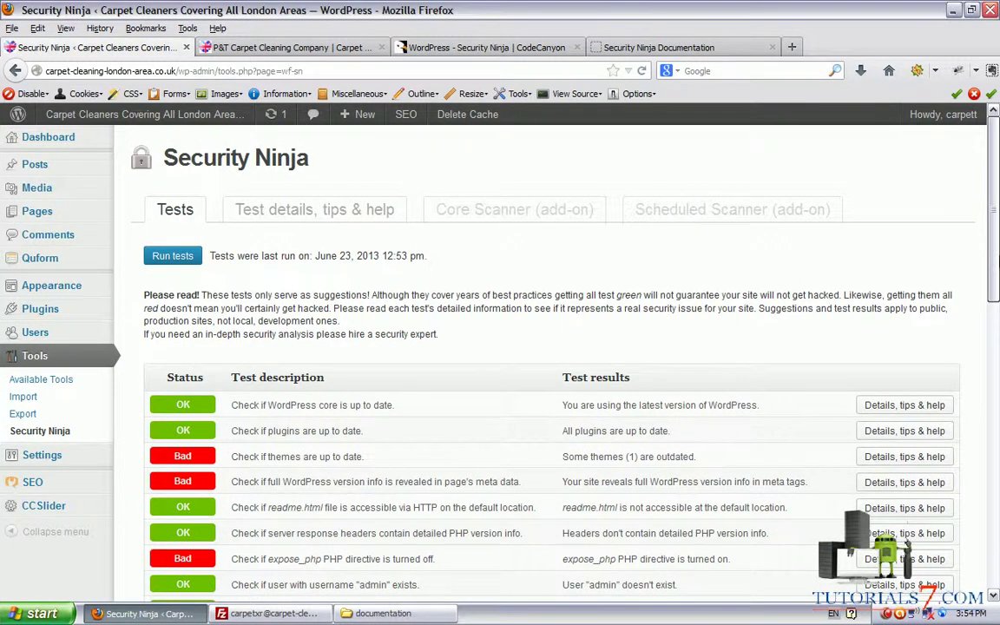
Examine the test result on the default database table prefix wp_.
scroll(893, 535, down, 2)
scroll(893, 536, down, 3)
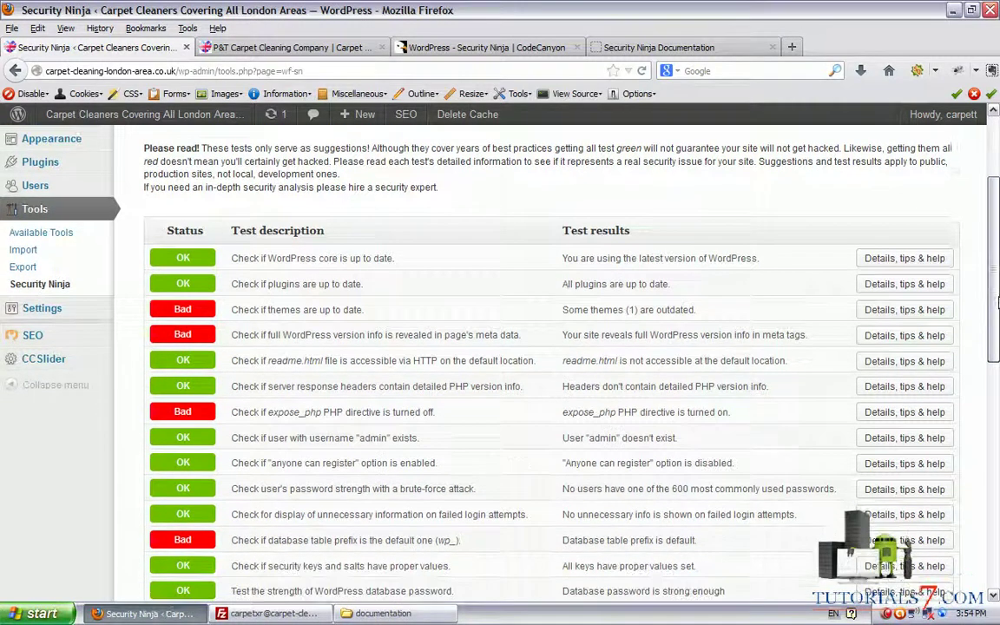
scroll(580, 442, down, 1)
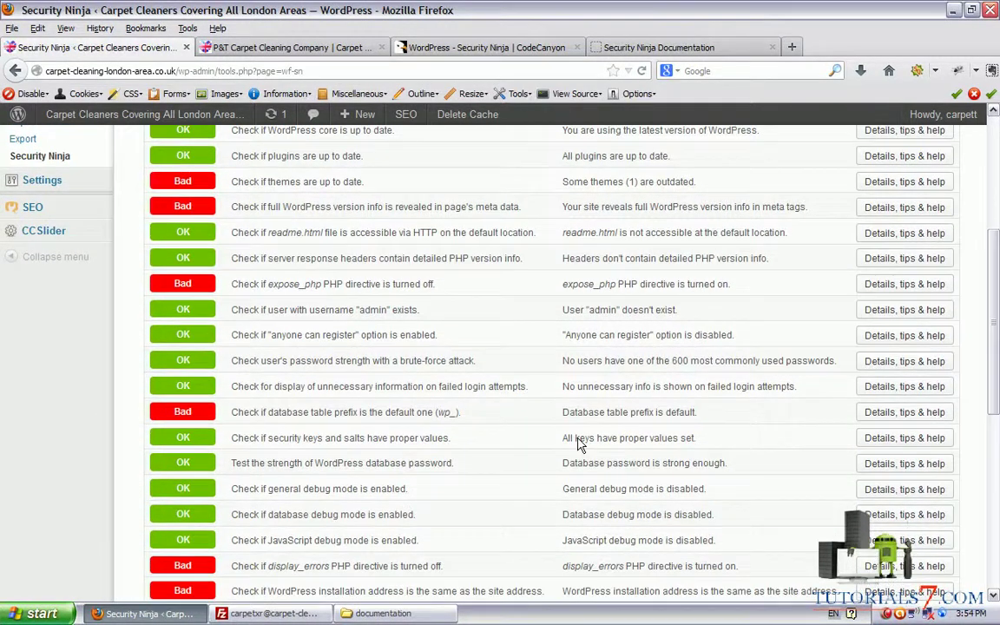
mouse_move(203, 422)
mouse_down()
mouse_move(402, 439)
mouse_move(469, 435)
mouse_move(476, 408)
mouse_move(423, 416)
mouse_up()
mouse_move(567, 328)
mouse_down()
mouse_move(525, 373)
mouse_move(479, 399)
mouse_move(514, 400)
mouse_up()
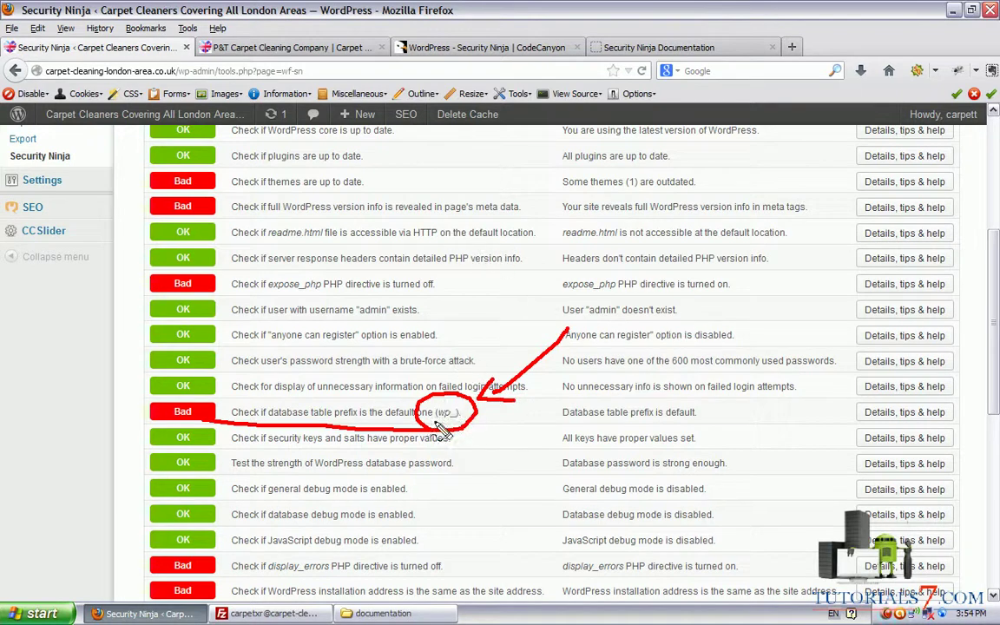
key(Escape)
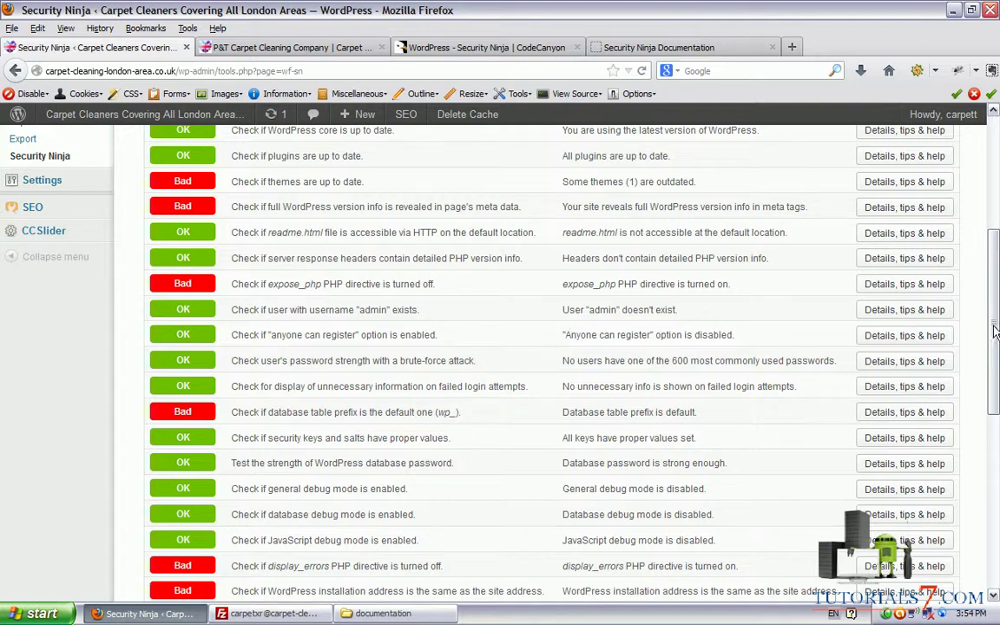
Locate the test on upgrade.php being accessible via HTTP and read its detailed explanation and help.
drag(992, 325, 997, 341)
scroll(995, 343, down, 2)
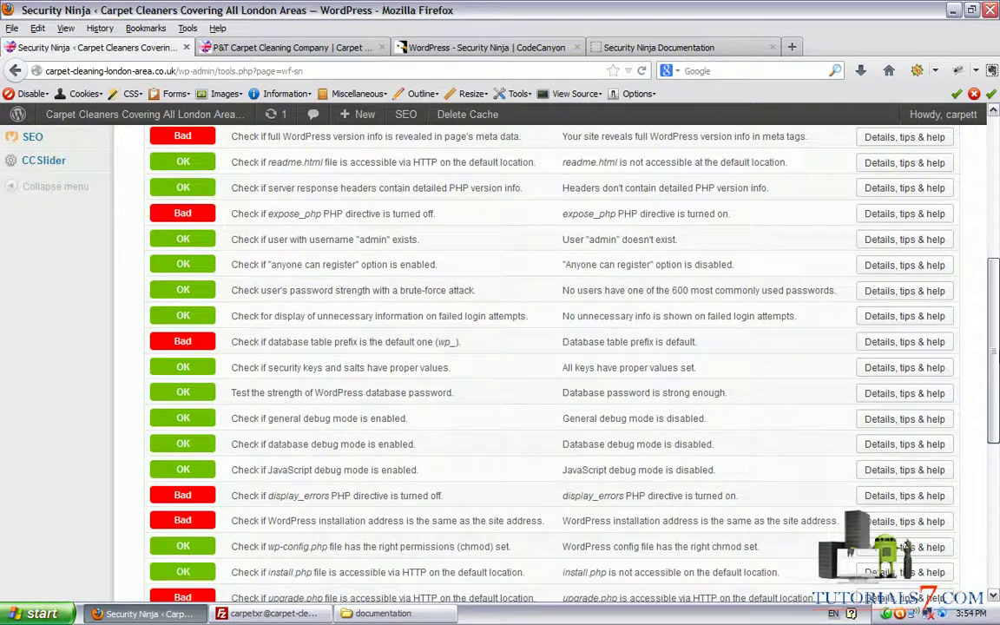
scroll(995, 373, down, 2)
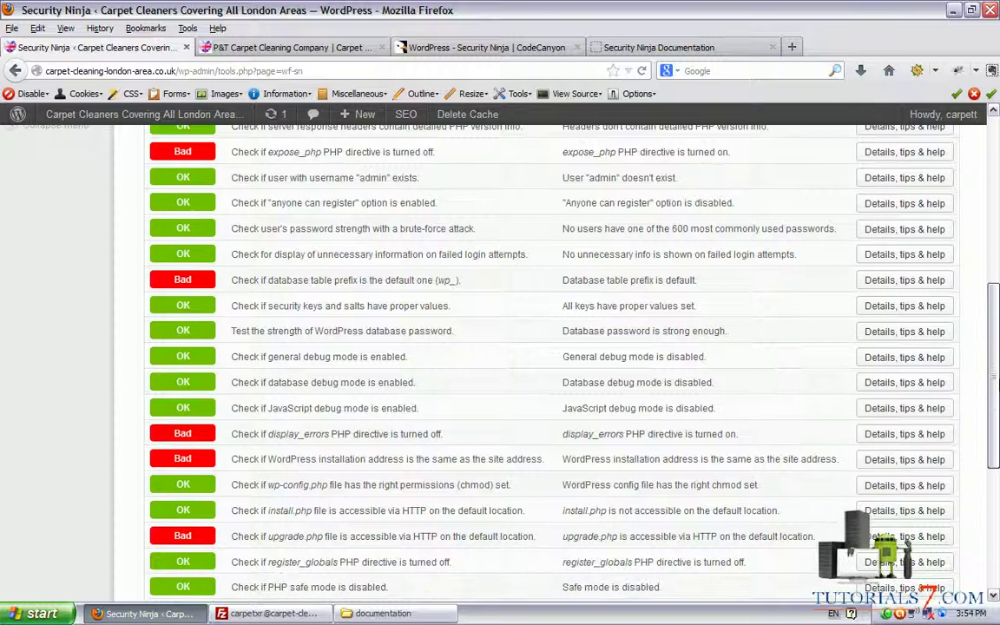
scroll(997, 400, down, 3)
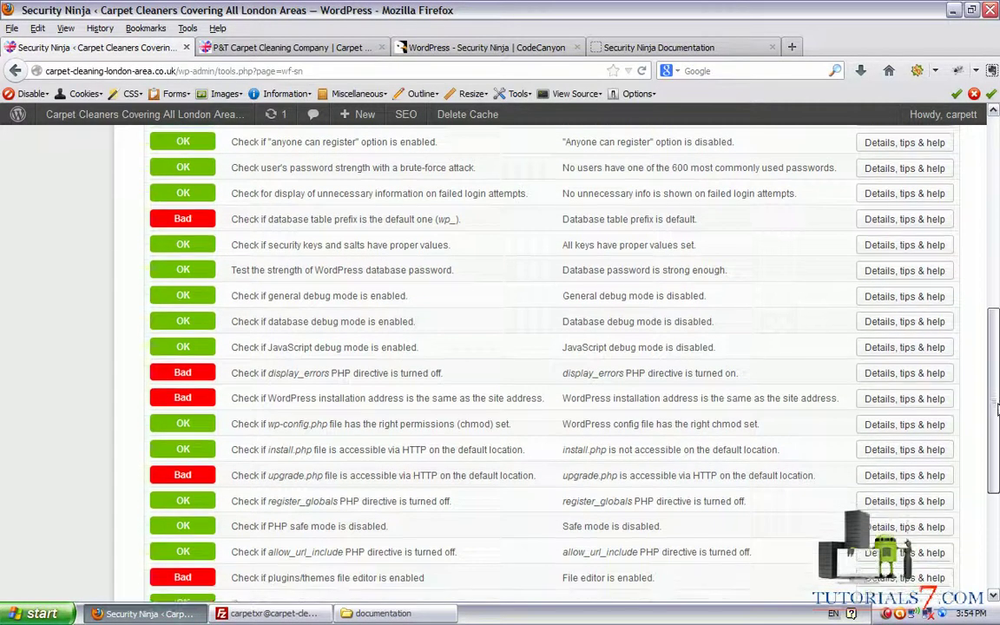
scroll(371, 457, down, 2)
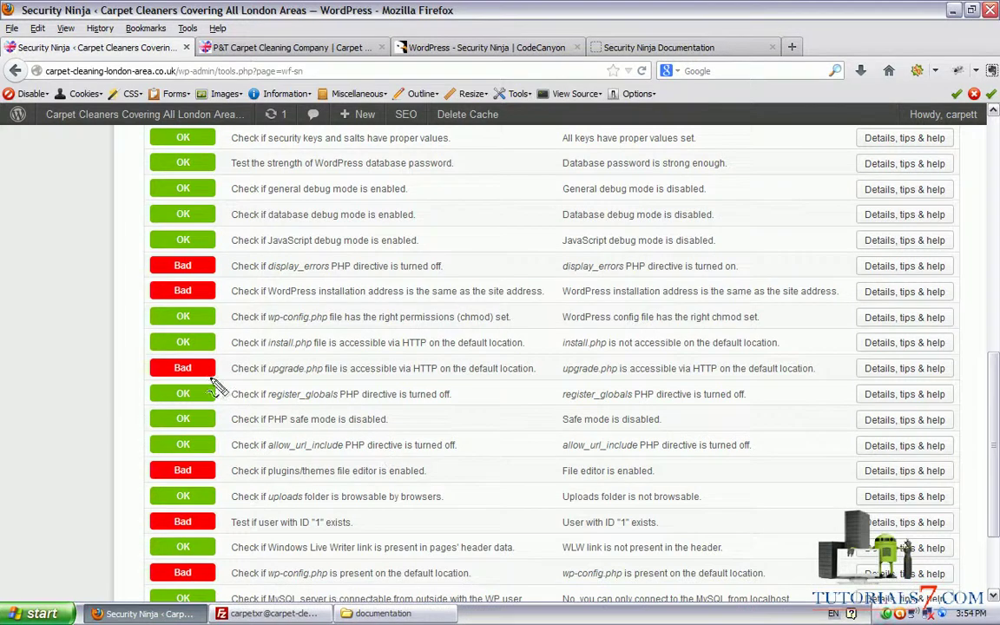
drag(233, 378, 513, 393)
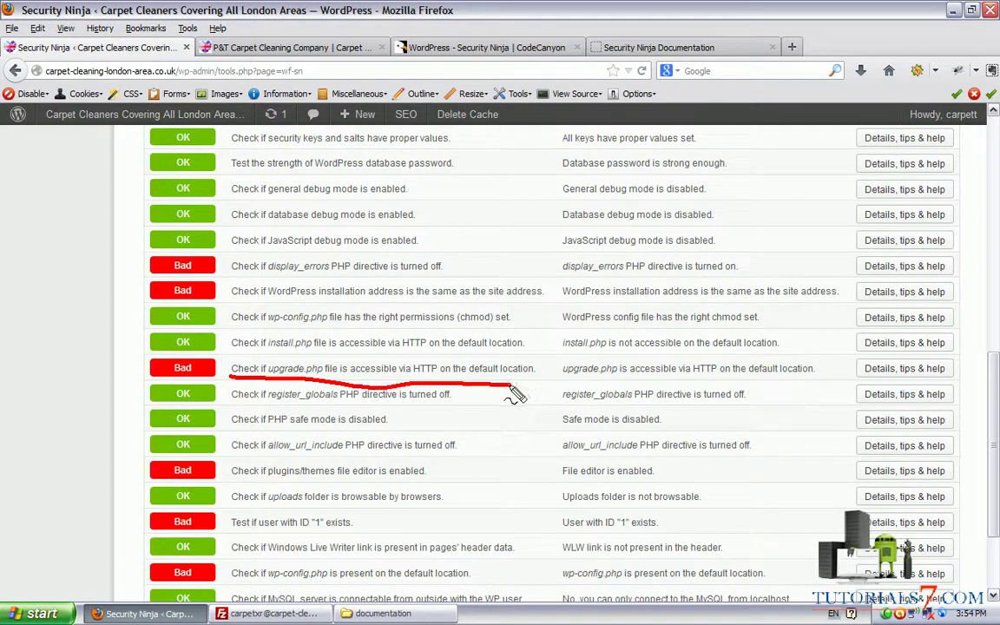
click(894, 370)
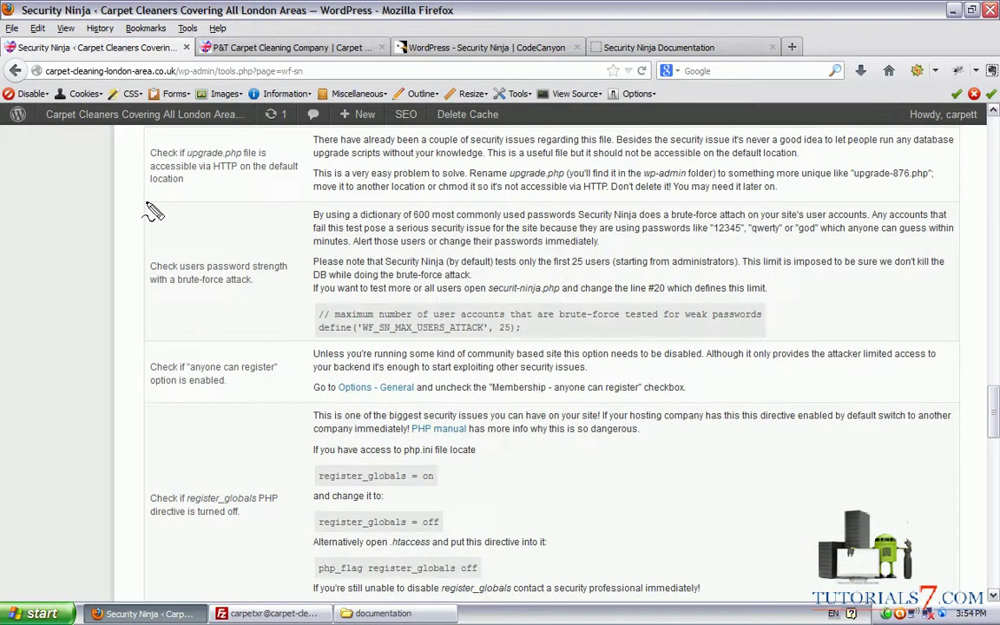
mouse_move(148, 208)
mouse_down()
mouse_move(261, 195)
mouse_move(191, 121)
mouse_move(128, 165)
mouse_up()
key(Escape)
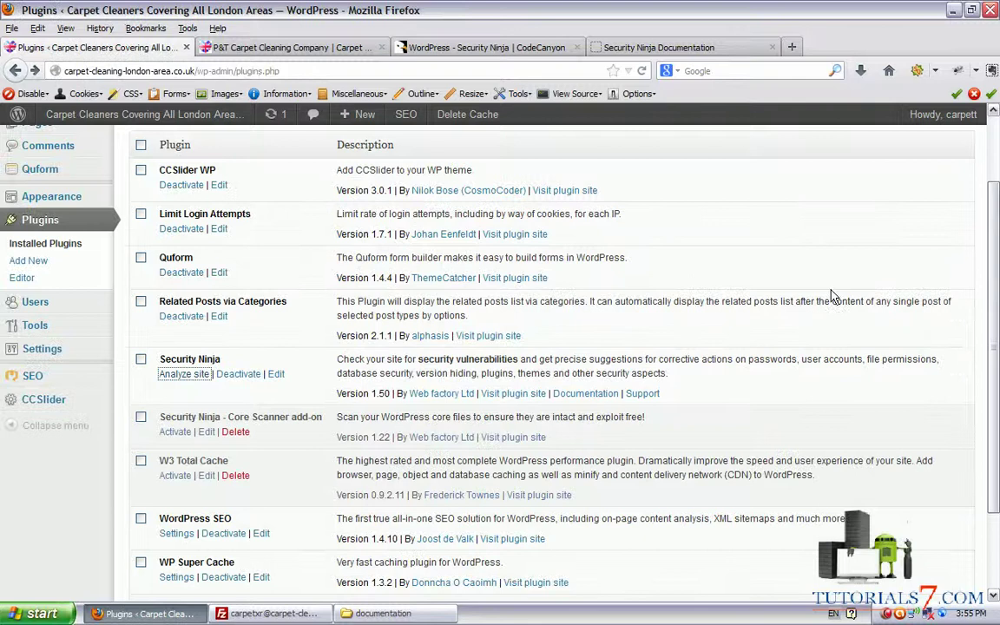
Open Security Ninja's site analysis from the installed plugins list and view the Core Scanner add-on description.
scroll(330, 315, up, 2)
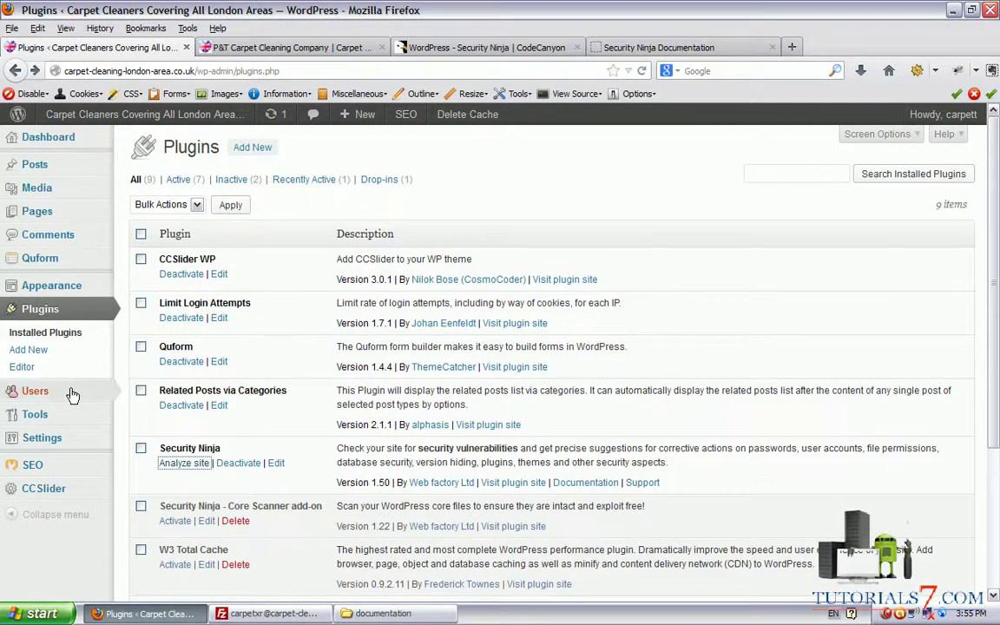
click(206, 461)
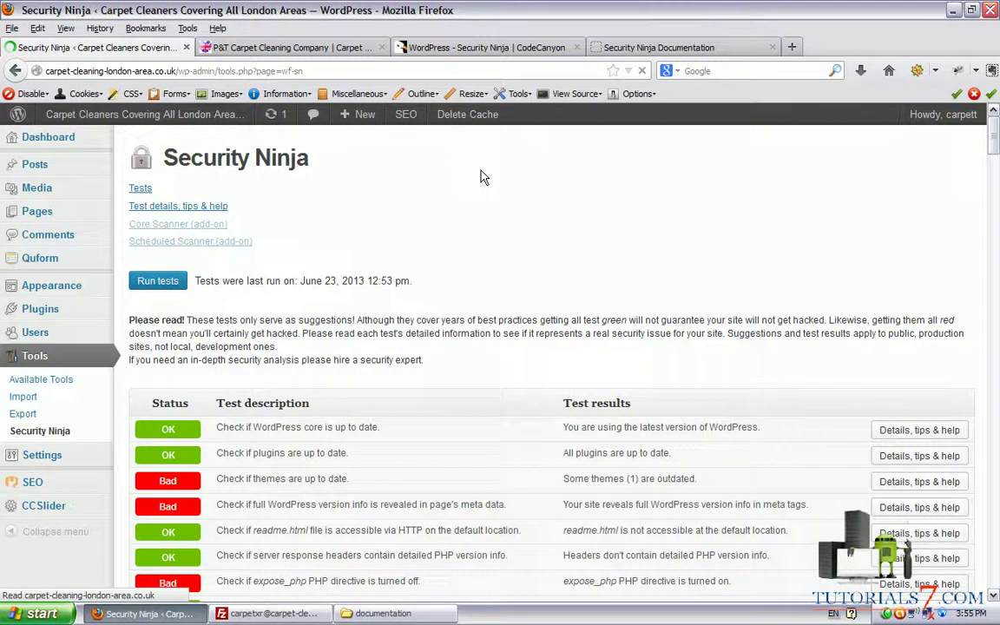
mouse_move(611, 199)
mouse_down()
mouse_move(408, 222)
mouse_move(681, 232)
mouse_up()
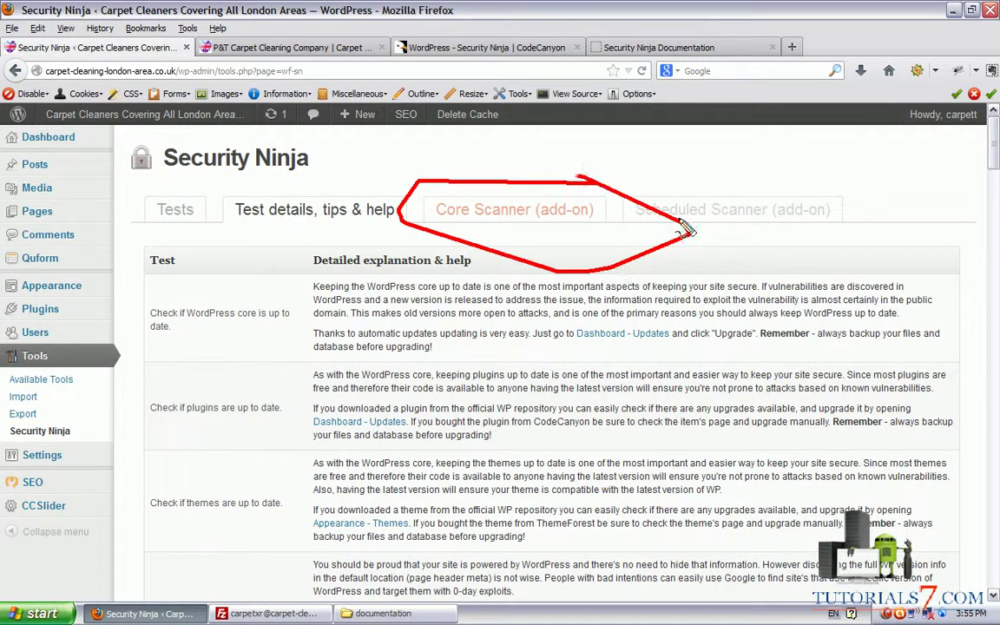
click(509, 213)
click(510, 217)
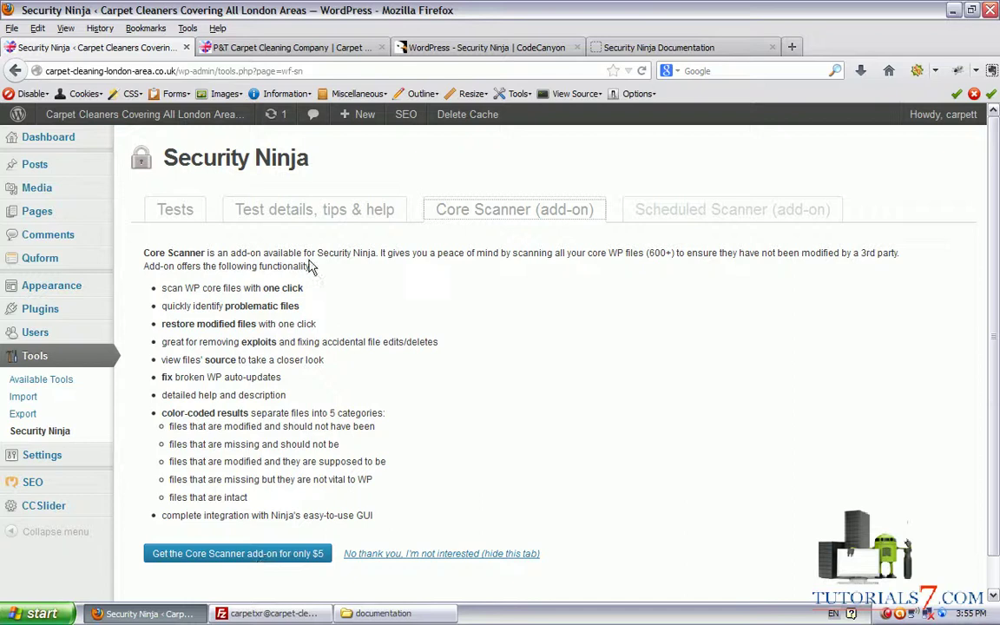
Return to the Security Ninja test results and examine the test on wp-config.php being present on the default location.
click(53, 429)
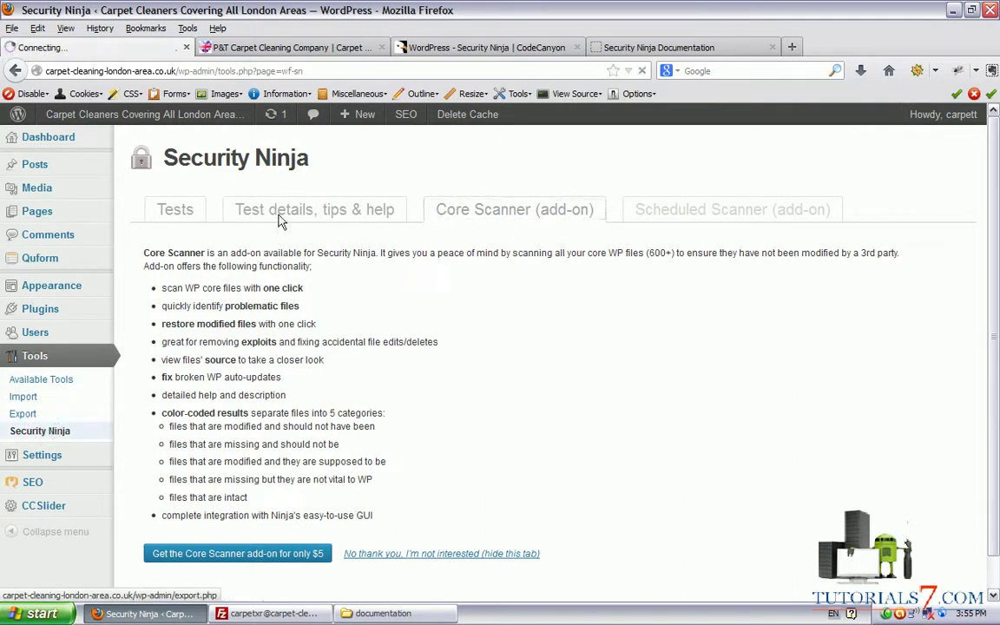
click(168, 213)
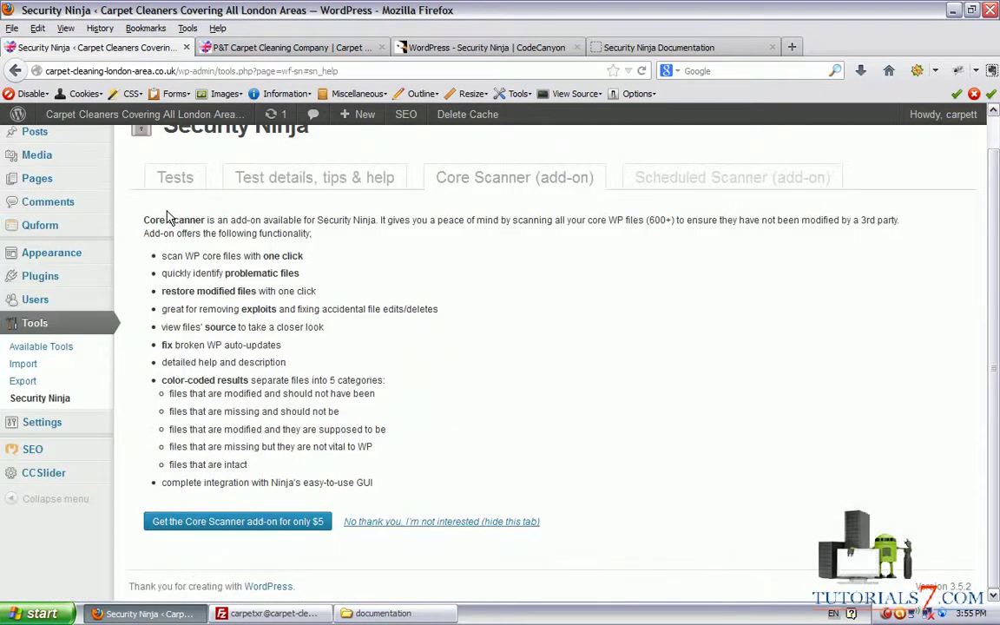
click(173, 193)
scroll(172, 194, down, 15)
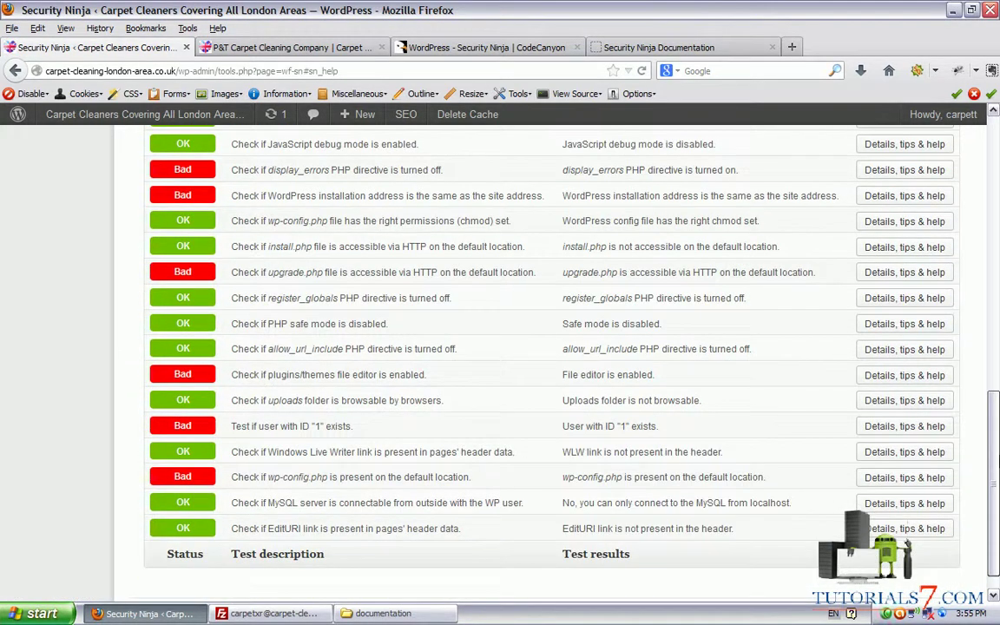
mouse_move(223, 490)
mouse_down()
mouse_move(330, 497)
mouse_move(305, 464)
mouse_move(273, 463)
mouse_move(258, 488)
mouse_up()
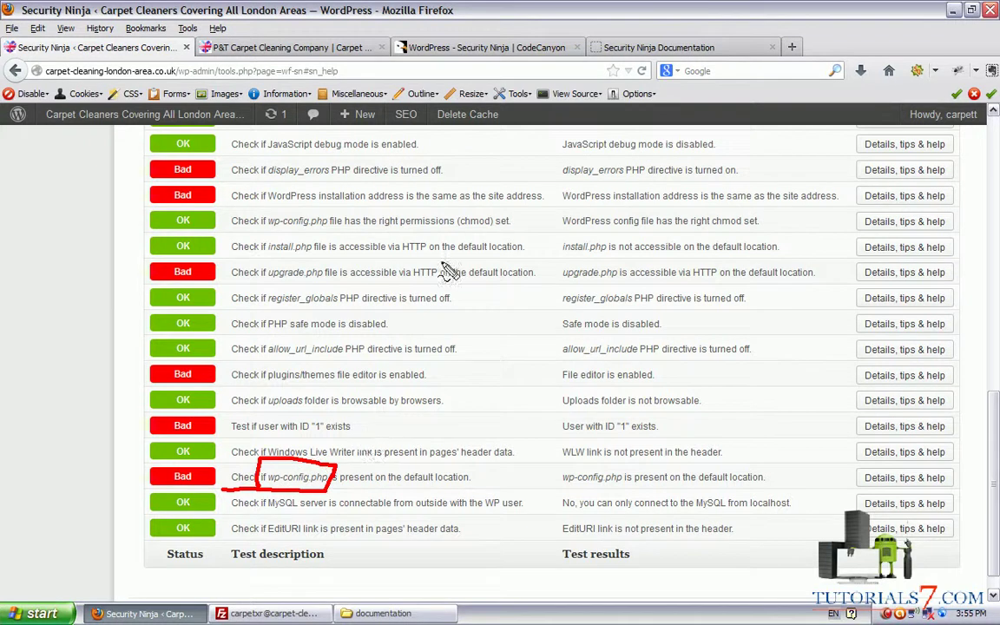
drag(375, 232, 383, 230)
key(Escape)
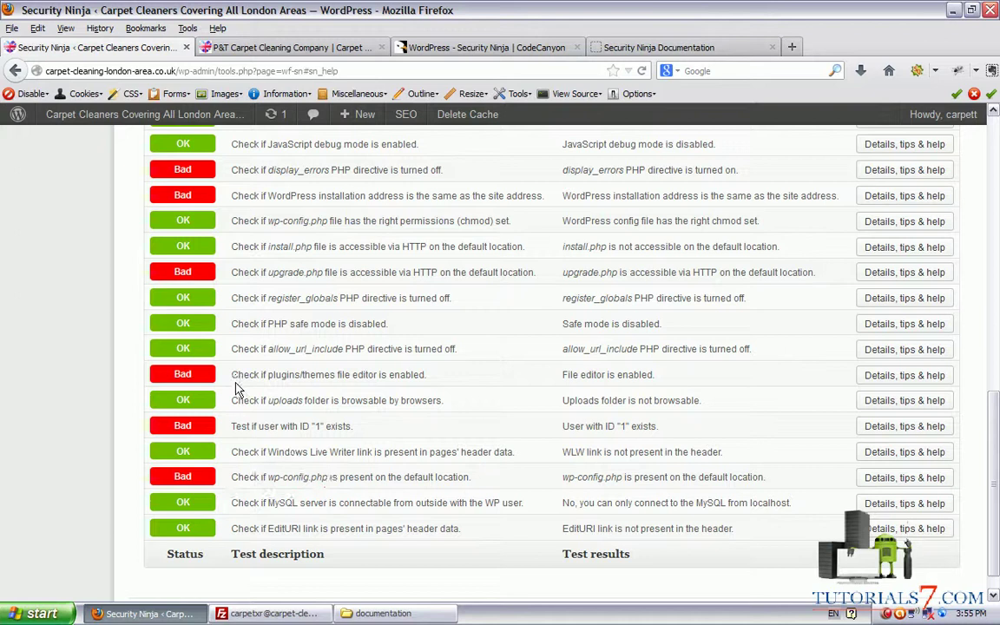
Locate the plugins/themes file editor test and read its explanation, including the functions.php fix code.
drag(237, 376, 328, 381)
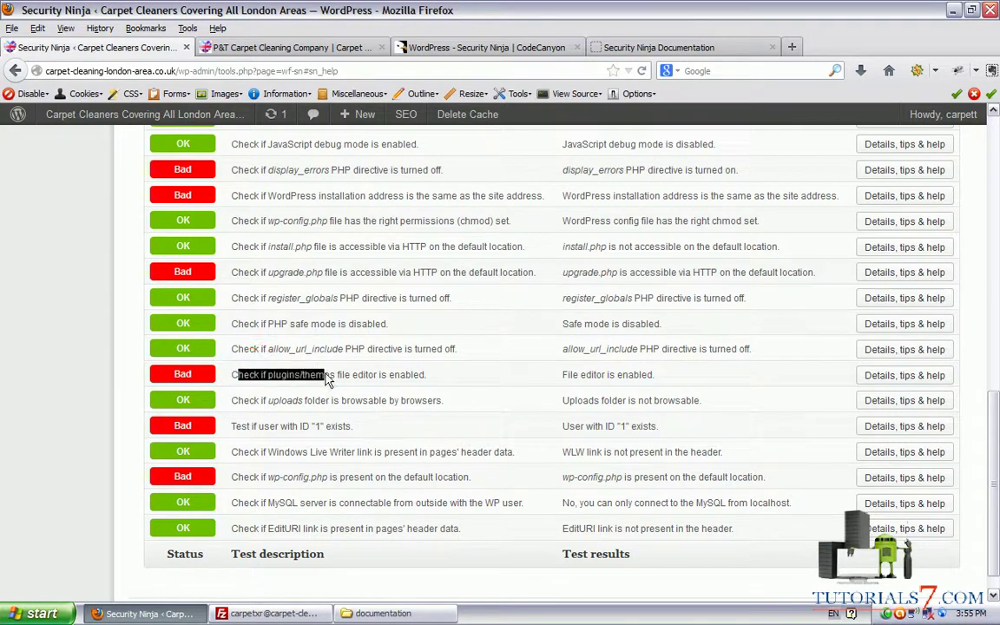
scroll(645, 321, down, 15)
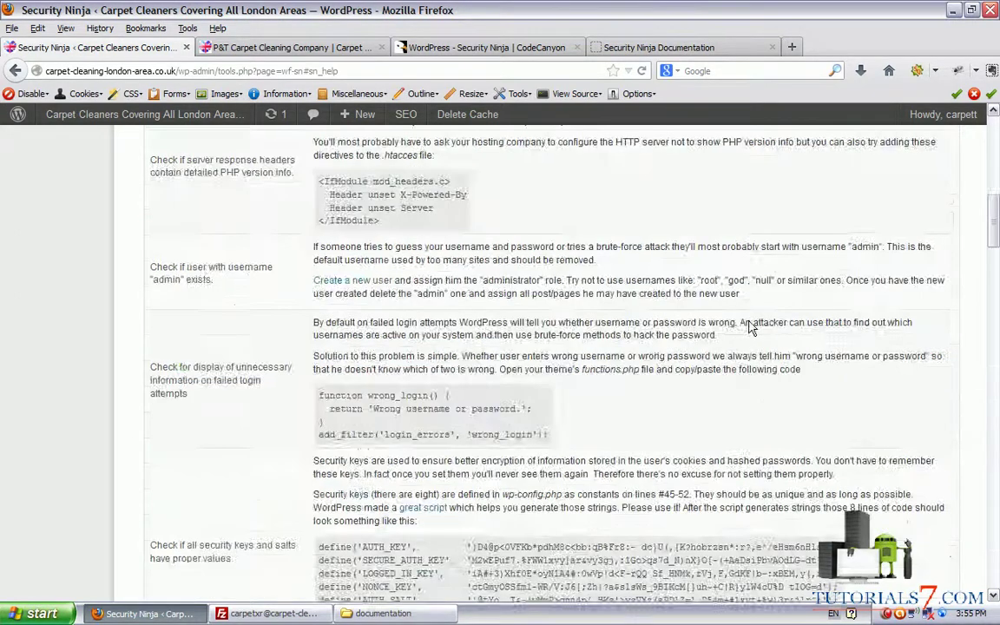
mouse_move(144, 209)
mouse_down()
mouse_move(276, 214)
mouse_move(237, 145)
mouse_move(123, 201)
mouse_move(119, 219)
mouse_up()
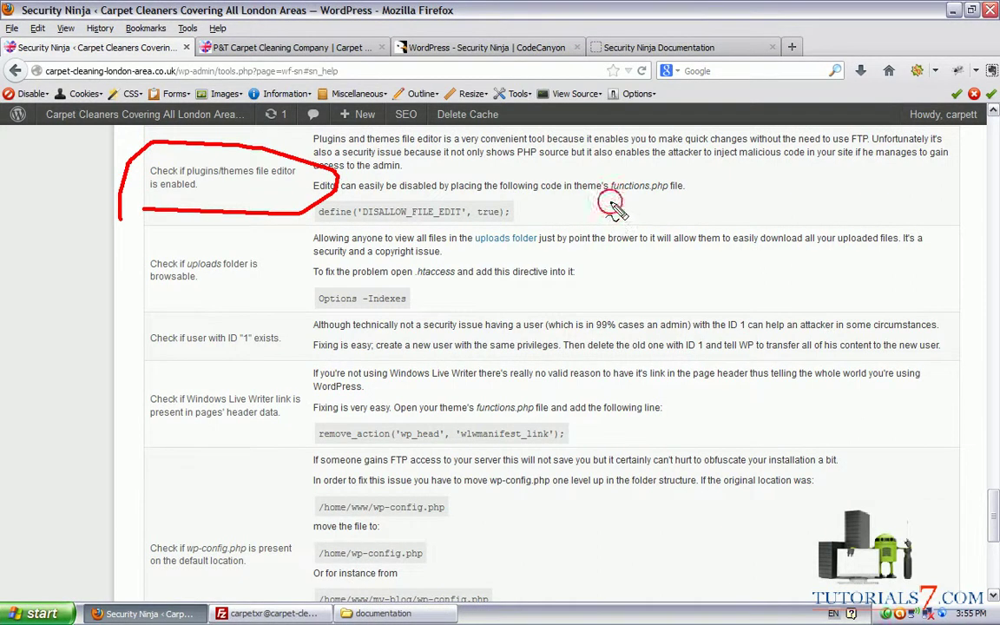
mouse_move(607, 203)
mouse_down()
mouse_move(714, 194)
mouse_move(568, 147)
mouse_move(551, 193)
mouse_up()
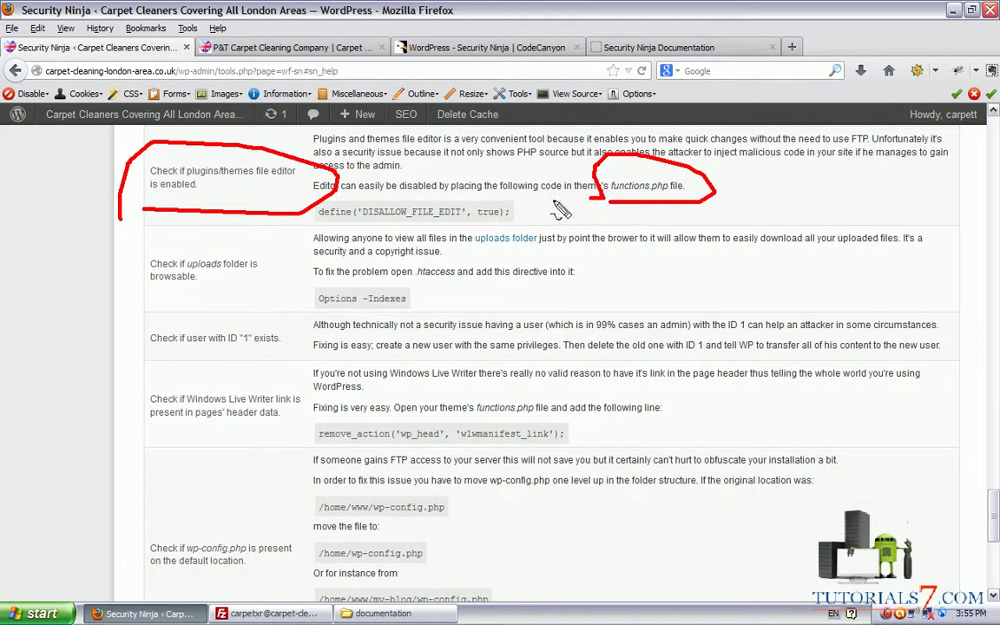
mouse_move(458, 216)
mouse_down()
mouse_move(525, 223)
mouse_move(499, 192)
mouse_move(473, 201)
mouse_up()
key(Escape)
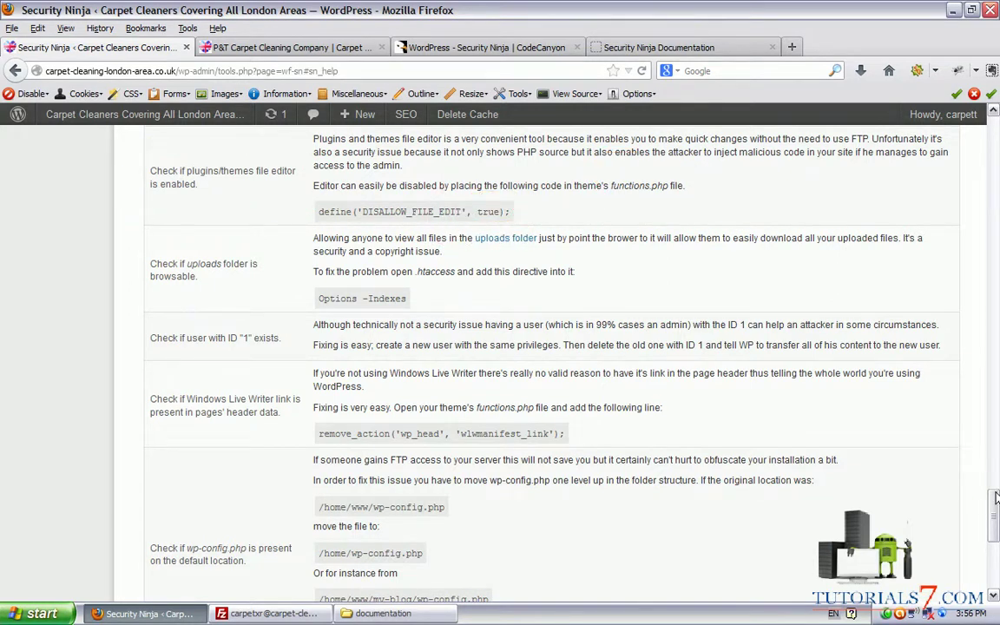
Switch to FileZilla and open the remote Chameleon theme folder under public_html/wp-content/themes.
mouse_move(996, 503)
mouse_down()
mouse_move(984, 270)
mouse_move(990, 114)
mouse_up()
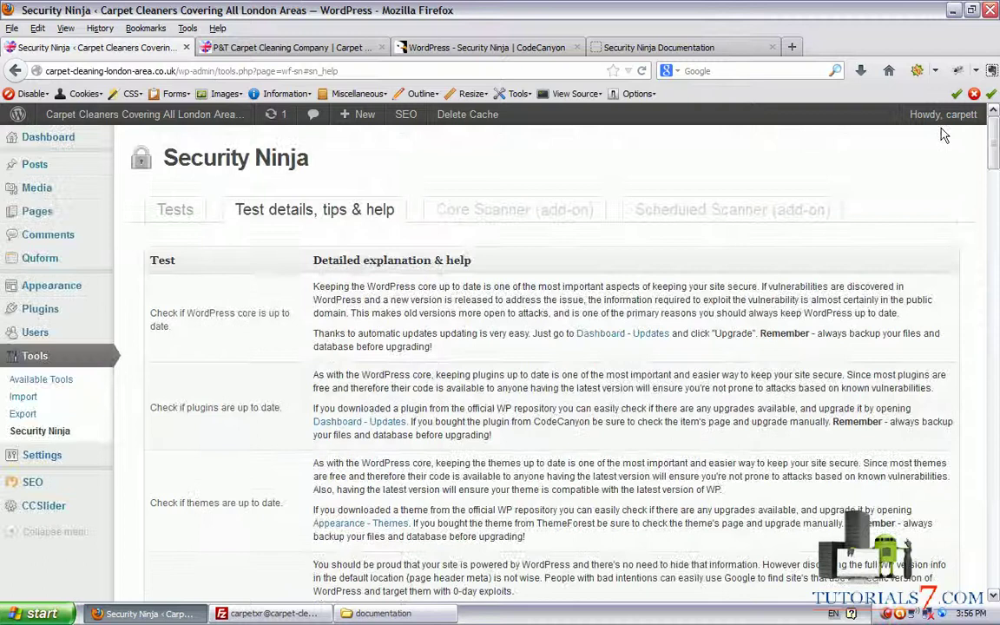
click(17, 295)
mouse_move(17, 300)
mouse_down()
mouse_move(108, 276)
mouse_move(26, 278)
mouse_move(80, 279)
mouse_move(132, 356)
mouse_move(113, 351)
mouse_move(213, 404)
mouse_move(139, 364)
mouse_move(204, 369)
mouse_up()
key(alt+Tab)
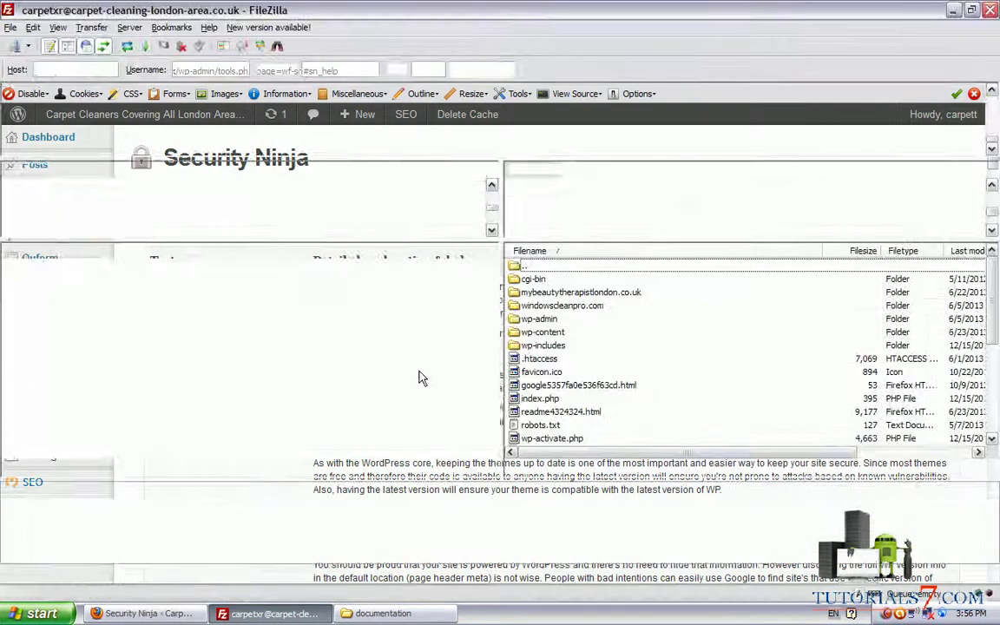
double_click(542, 334)
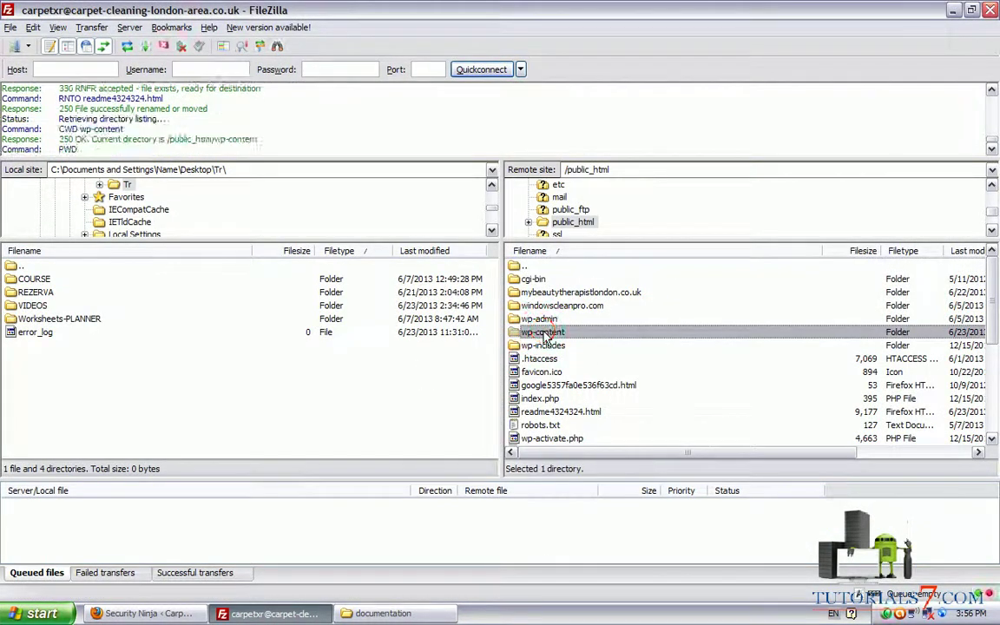
double_click(546, 321)
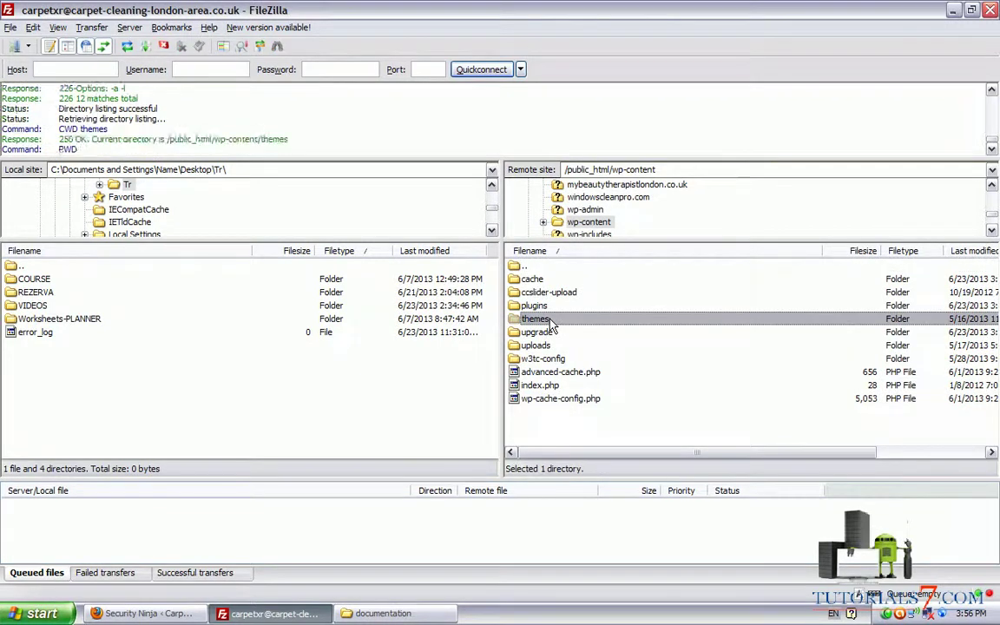
click(535, 285)
double_click(535, 281)
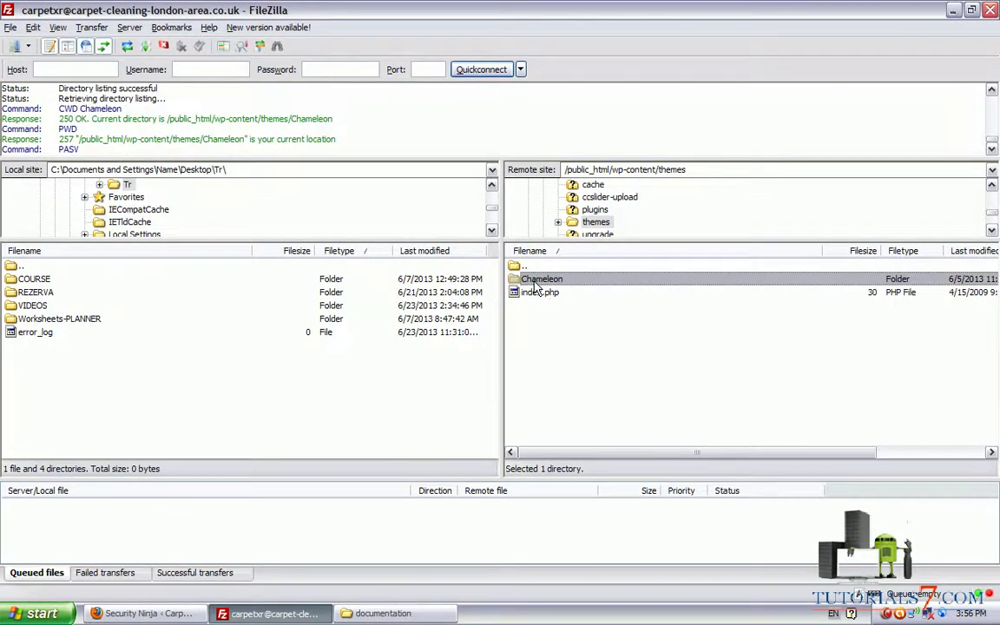
Download functions.php from the remote Chameleon theme folder to the local Tr folder.
click(550, 360)
key(f)
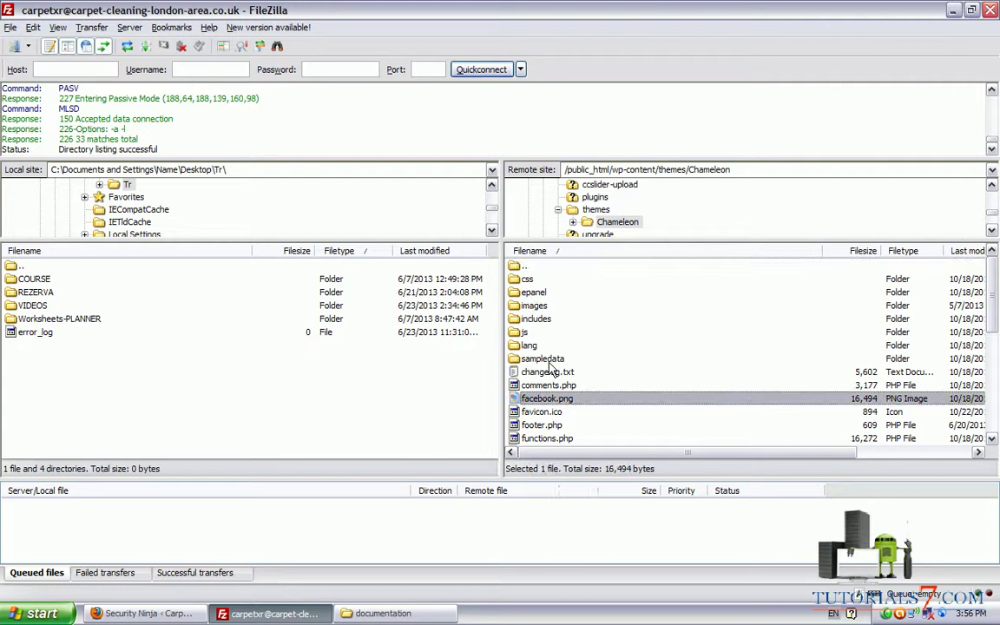
key(f)
key(f)
drag(559, 440, 67, 388)
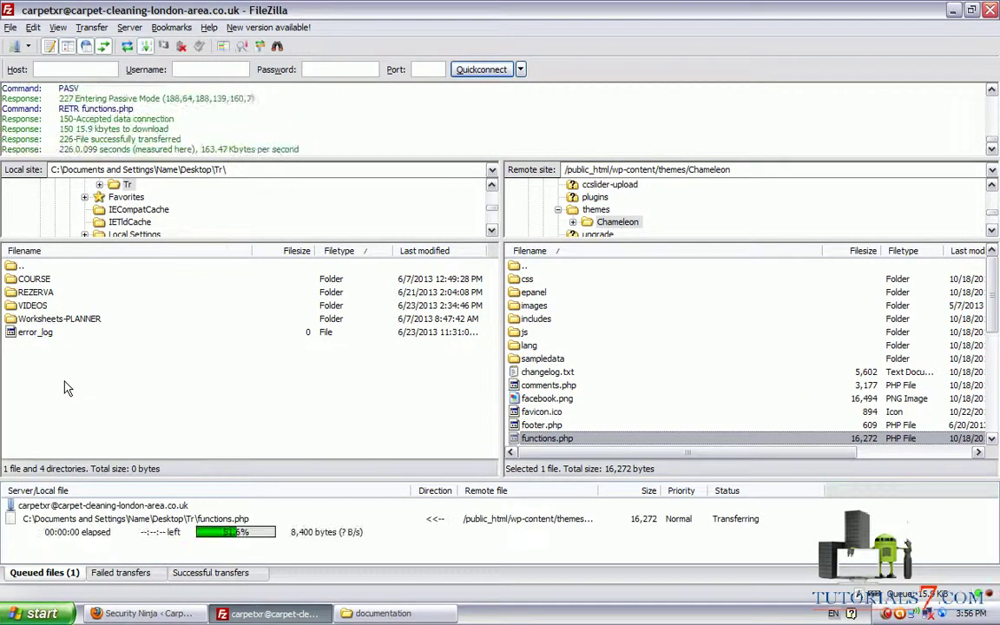
Open NEW-URLS.txt from the desktop in Notepad++ and create a new blank document.
key(super+d)
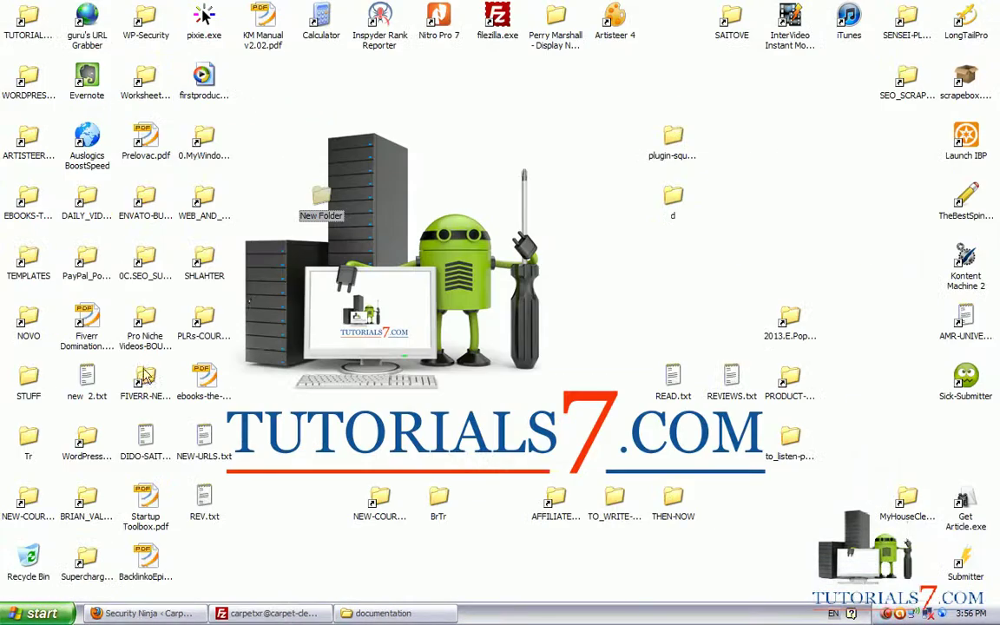
click(207, 447)
double_click(212, 450)
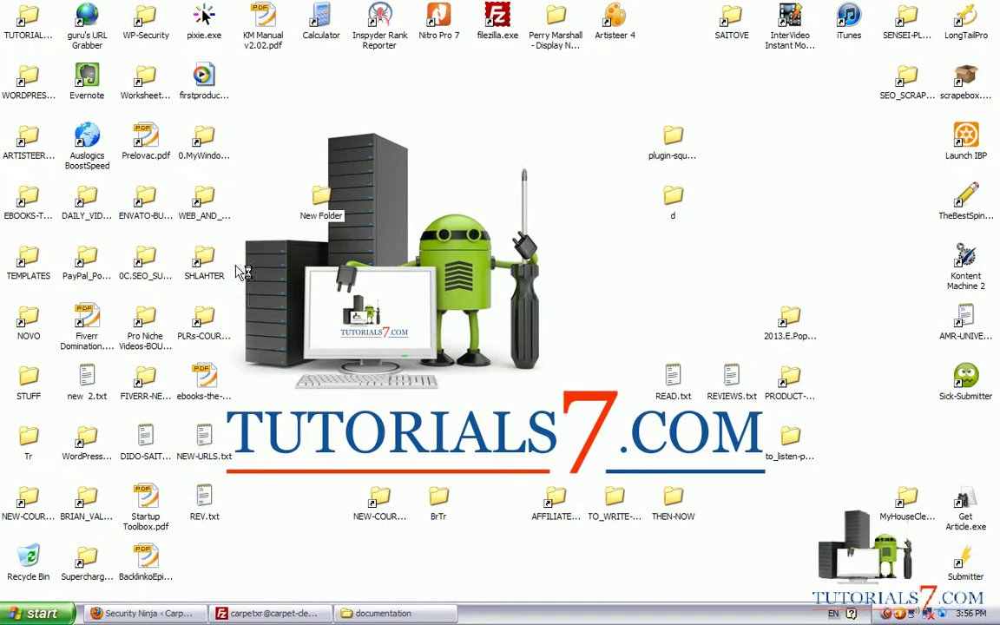
click(149, 71)
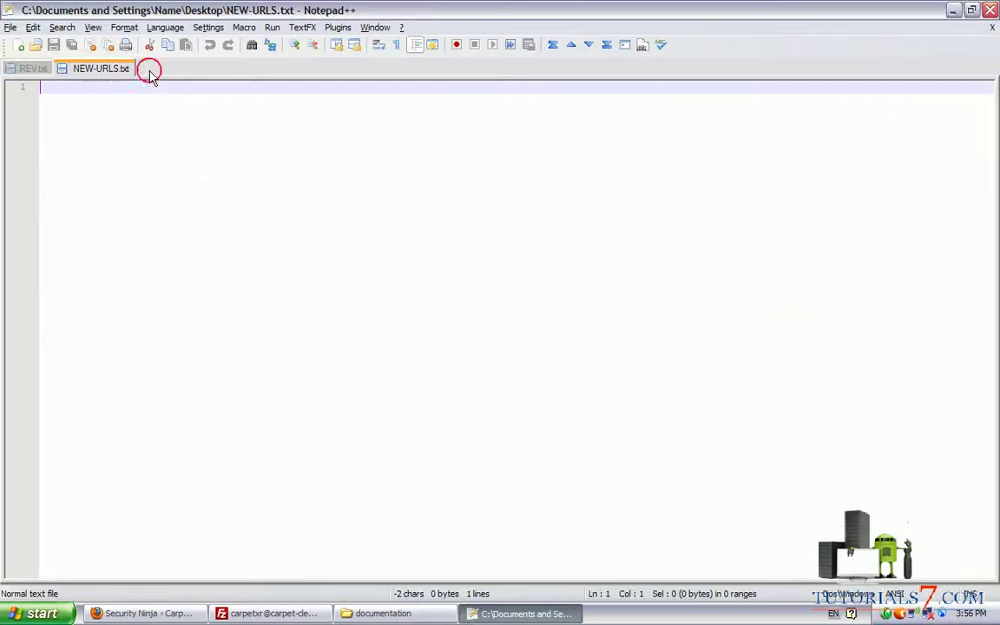
double_click(154, 71)
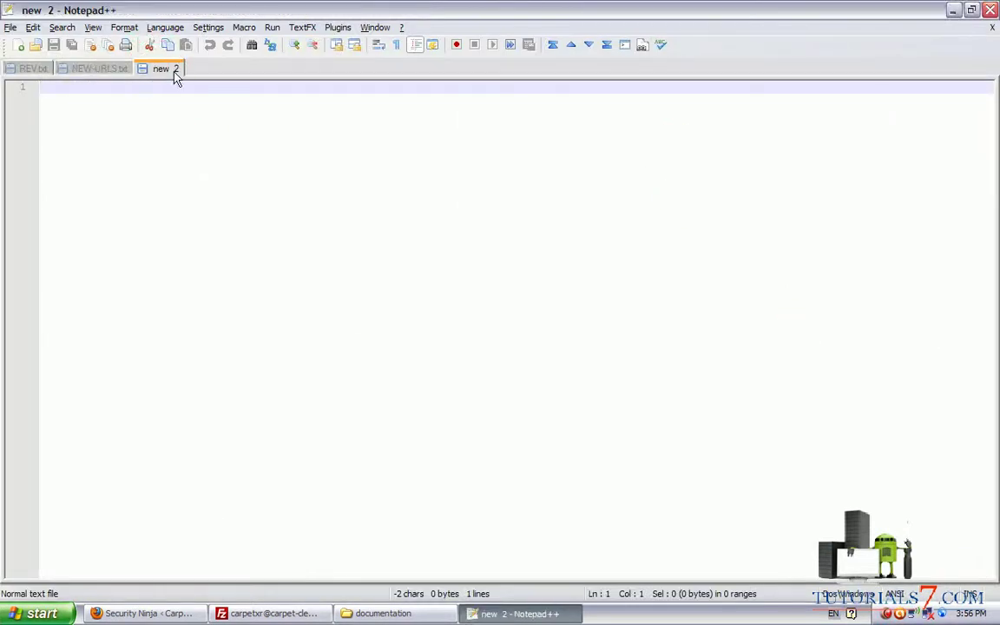
Open the Tr folder on the desktop and load the downloaded functions.php into Notepad++.
key(super+d)
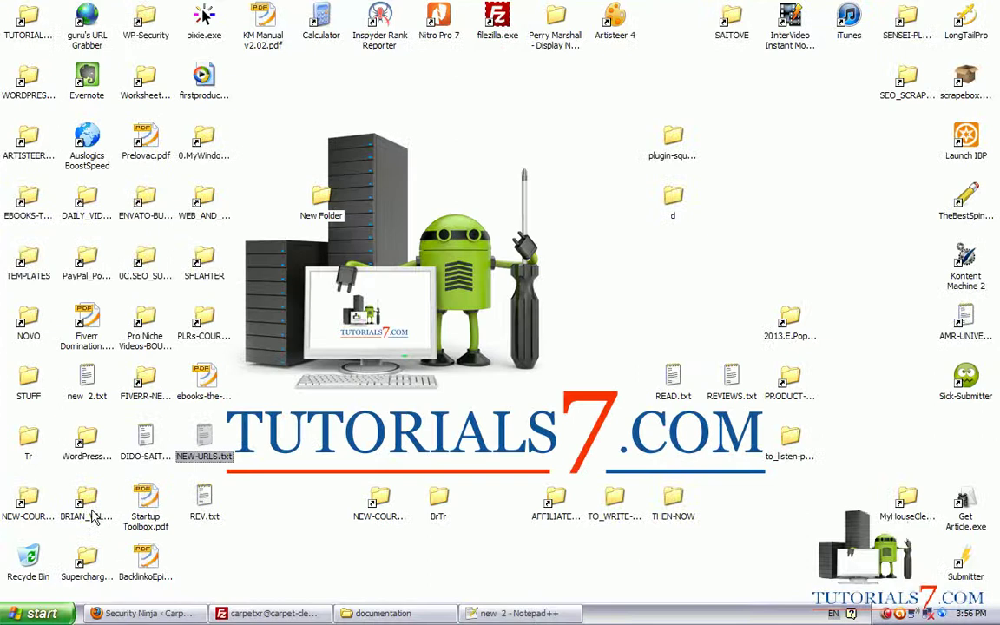
click(31, 444)
double_click(29, 442)
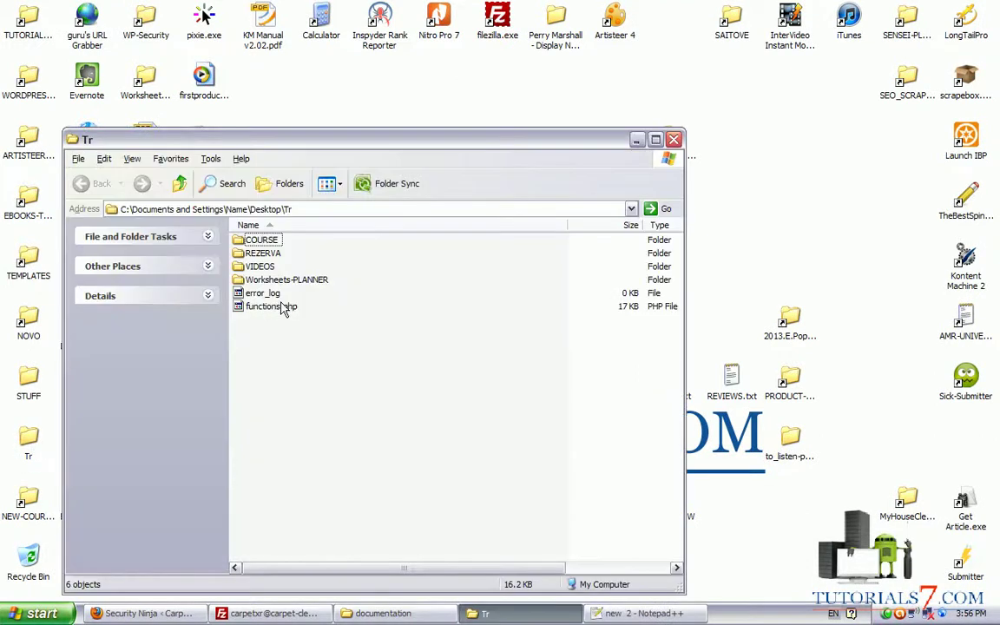
drag(260, 306, 248, 288)
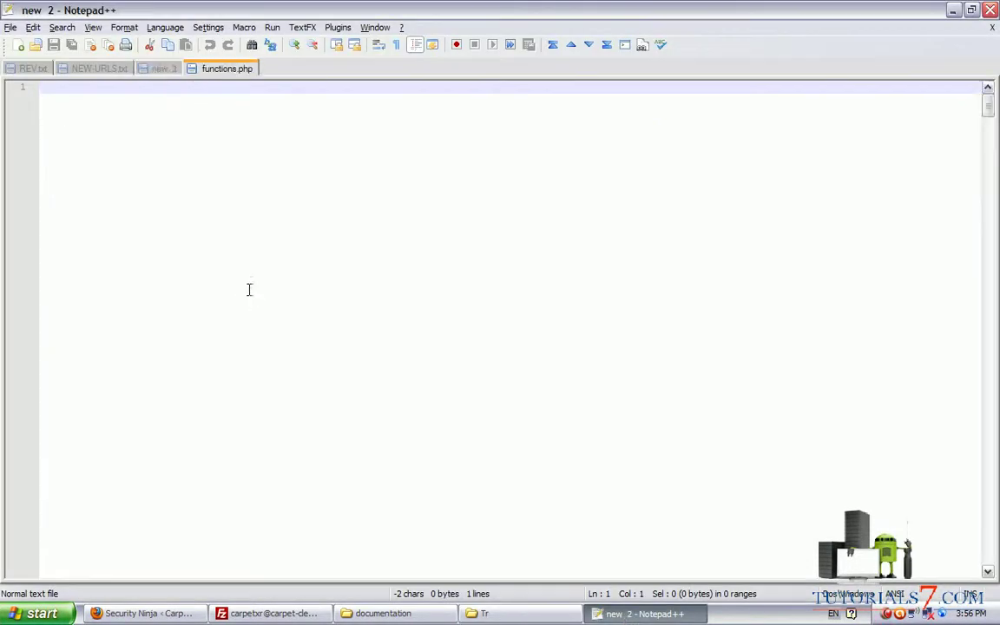
Switch back to Firefox, open the help for the plugins/themes file editor test and copy define('DISALLOW_FILE_EDIT' from its code.
click(143, 612)
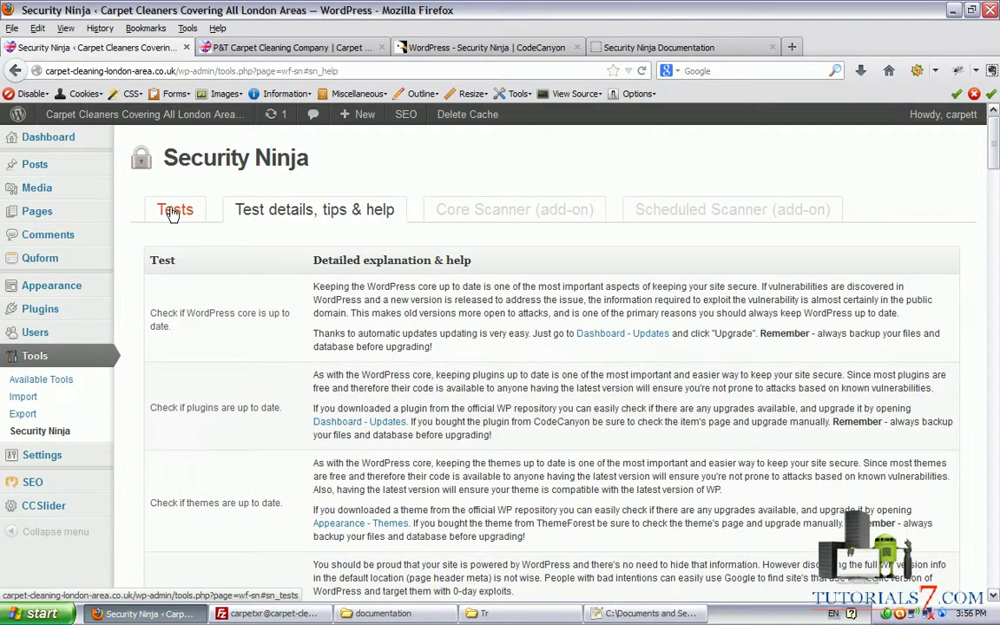
click(172, 213)
scroll(178, 320, down, 7)
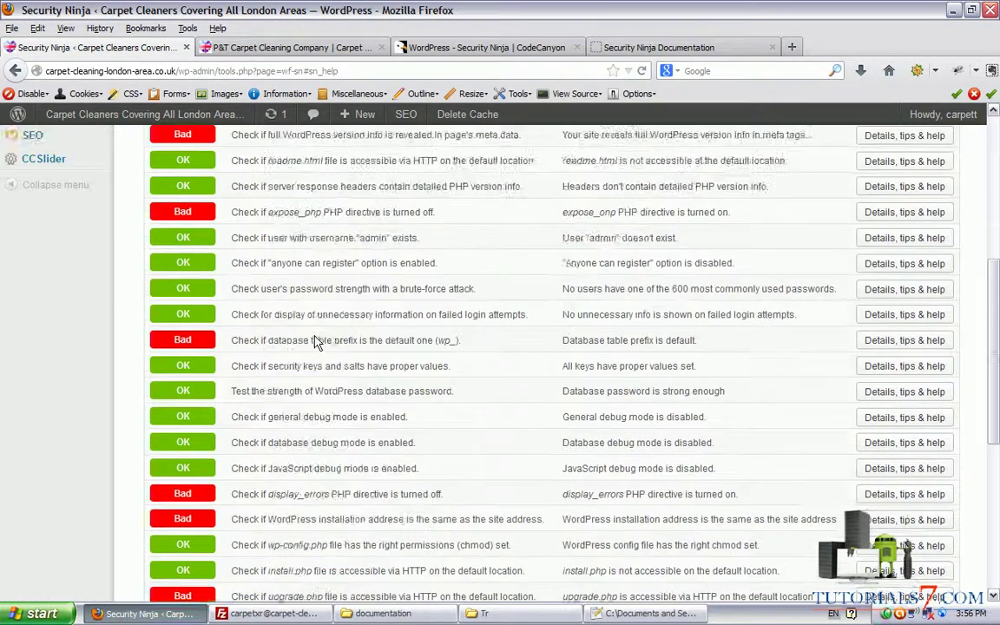
scroll(316, 343, down, 3)
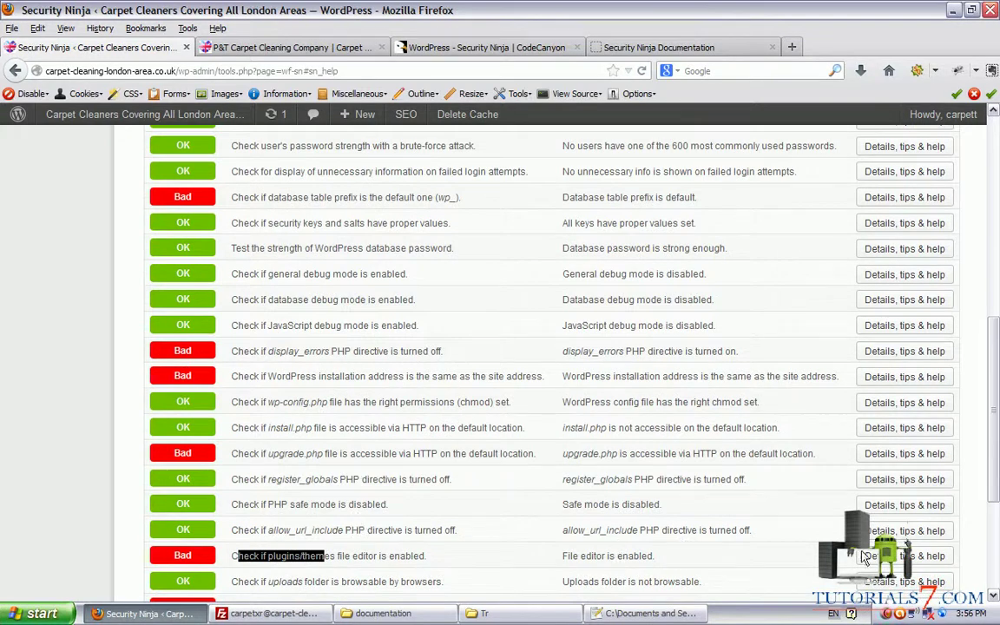
click(865, 557)
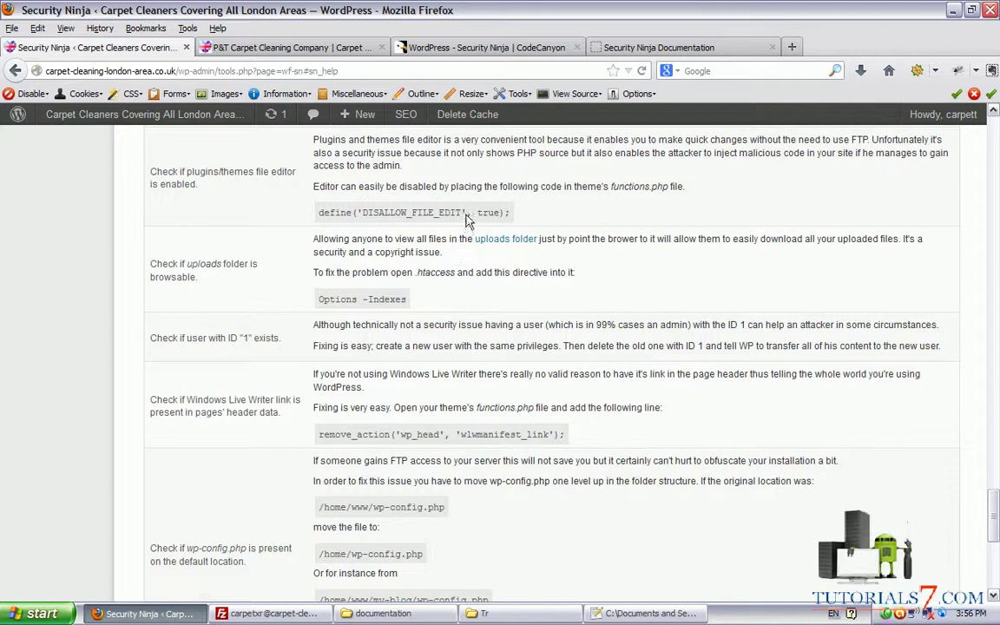
drag(470, 217, 322, 217)
key(ctrl+c)
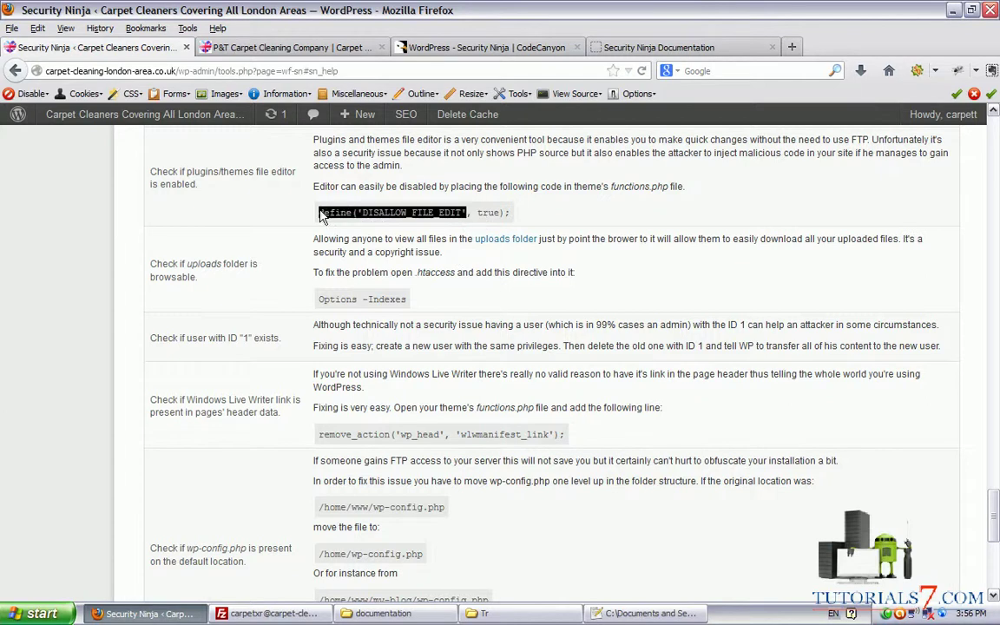
Switch to Notepad++ and search functions.php for the copied define('DISALLOW_FILE_EDIT' text.
click(603, 613)
key(ctrl+f)
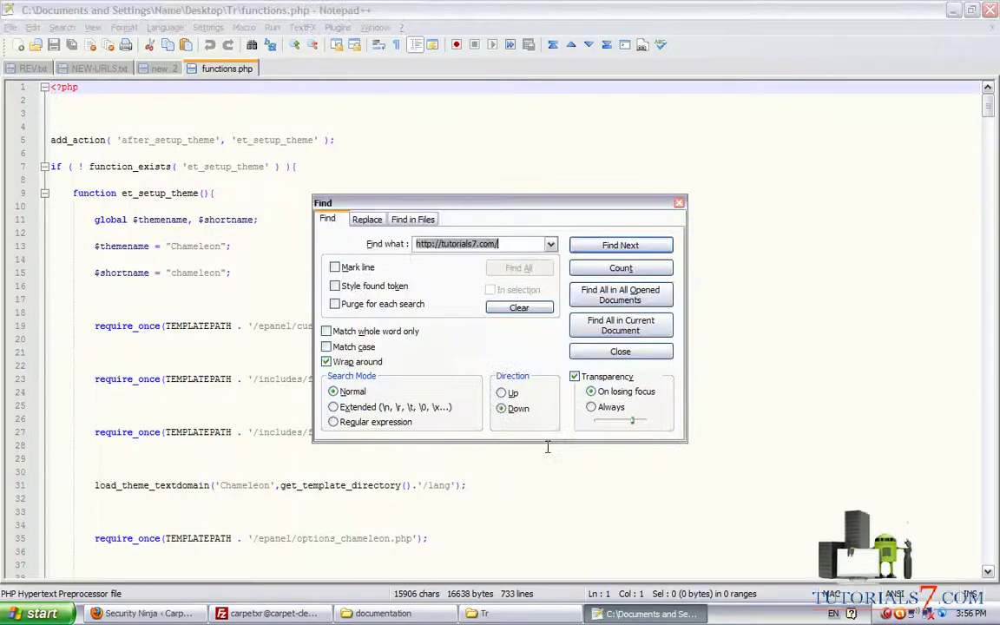
key(ctrl+v)
key(Return)
key(Return)
key(Right)
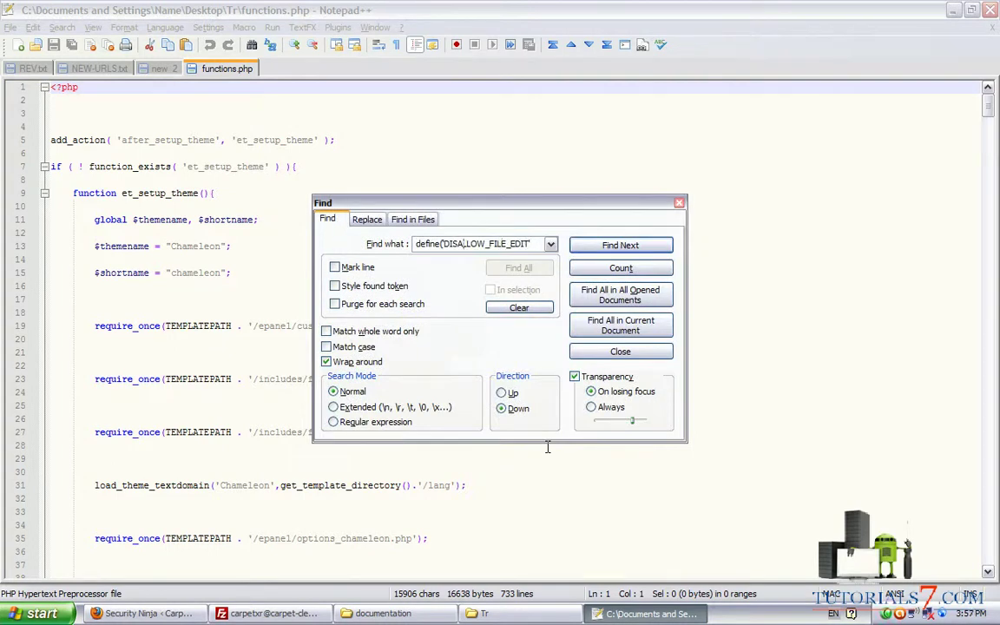
Strip the leading define(' from the search term and search functions.php again.
key(Home)
key(Delete)
key(Delete)
key(Delete)
key(Delete)
key(Delete)
key(Delete)
key(Delete)
key(Delete)
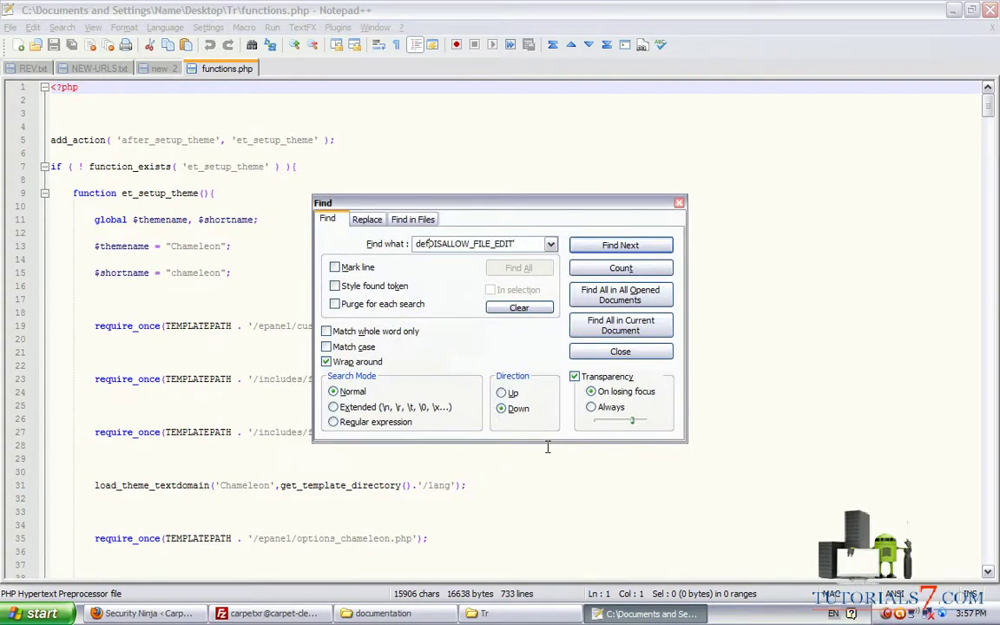
key(Escape)
key(F3)
key(Return)
Remove the trailing quote, search functions.php for DISALLOW_FILE_EDIT and close the search dialog.
key(ctrl+f)
key(End)
key(BackSpace)
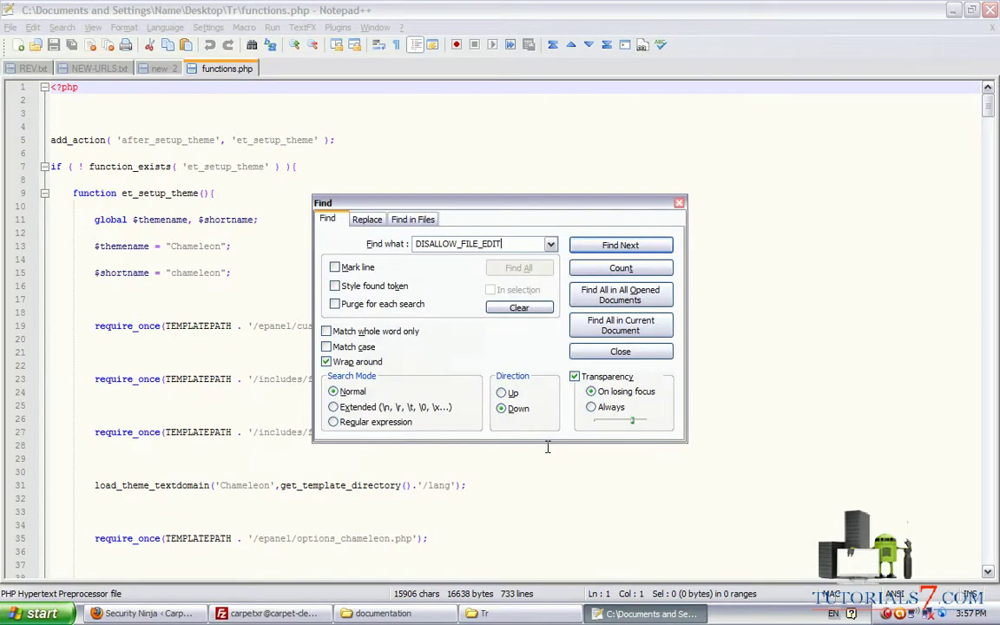
key(Escape)
key(F3)
key(Return)
key(ctrl+f)
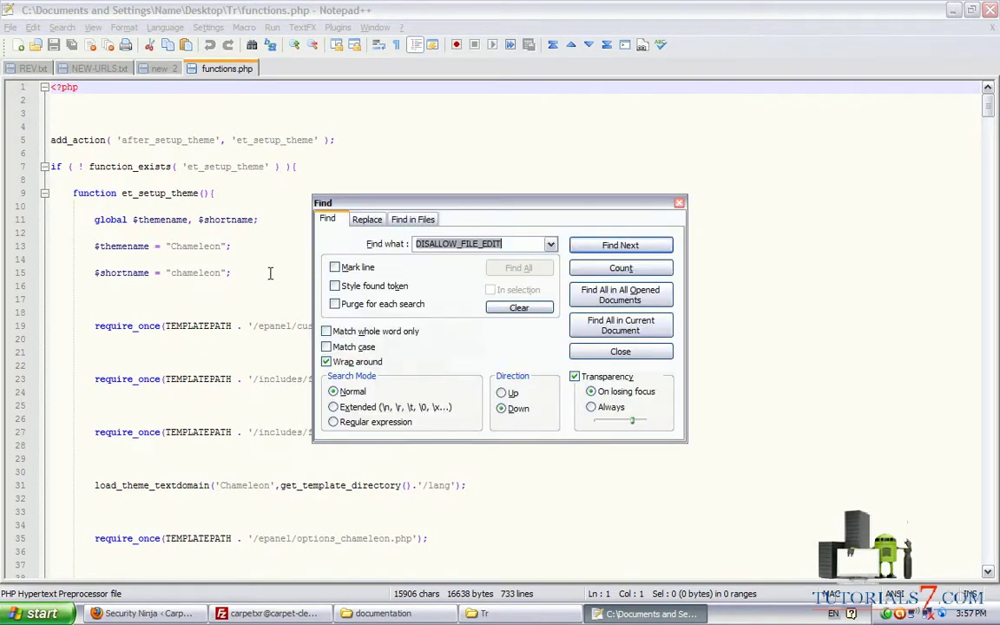
click(678, 203)
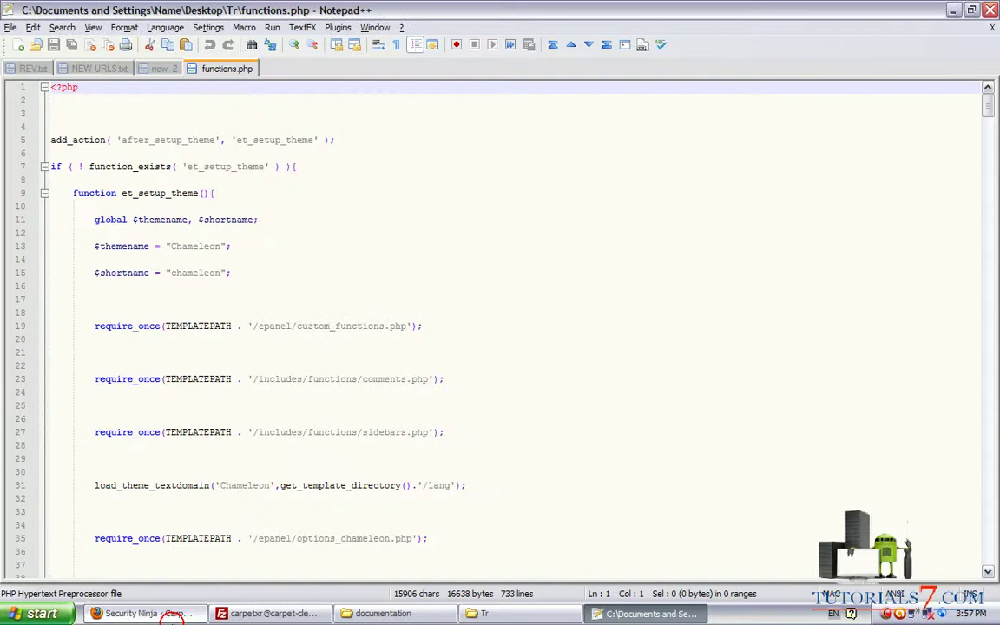
Switch to Firefox and copy the full line define('DISALLOW_FILE_EDIT', true); from the file editor test's help.
click(148, 613)
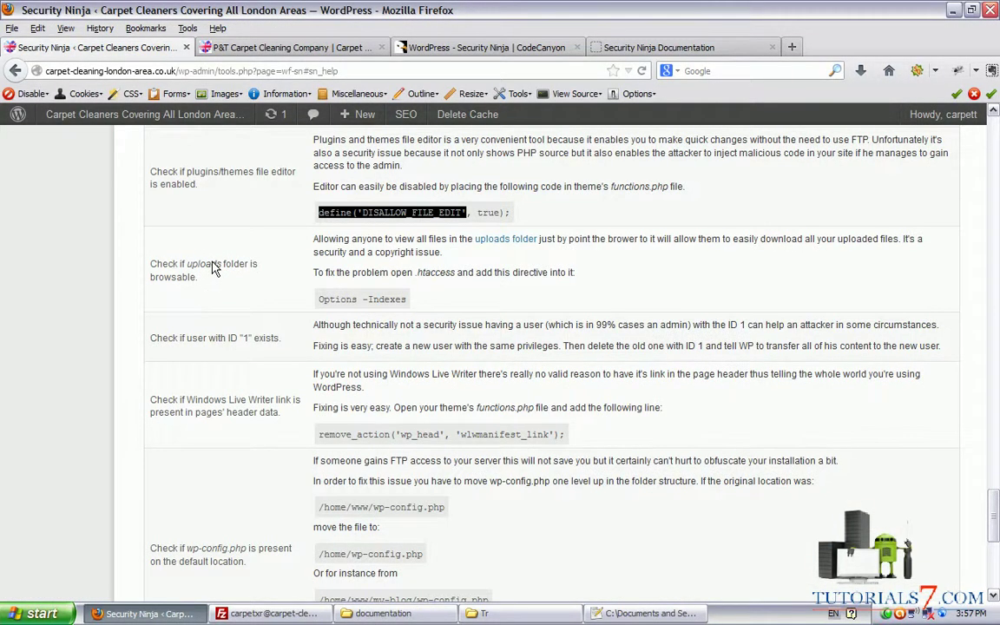
click(362, 216)
drag(503, 214, 319, 213)
key(ctrl+c)
Paste define('DISALLOW_FILE_EDIT', true); on empty line 721 of functions.php in Notepad++ and save the file.
click(651, 612)
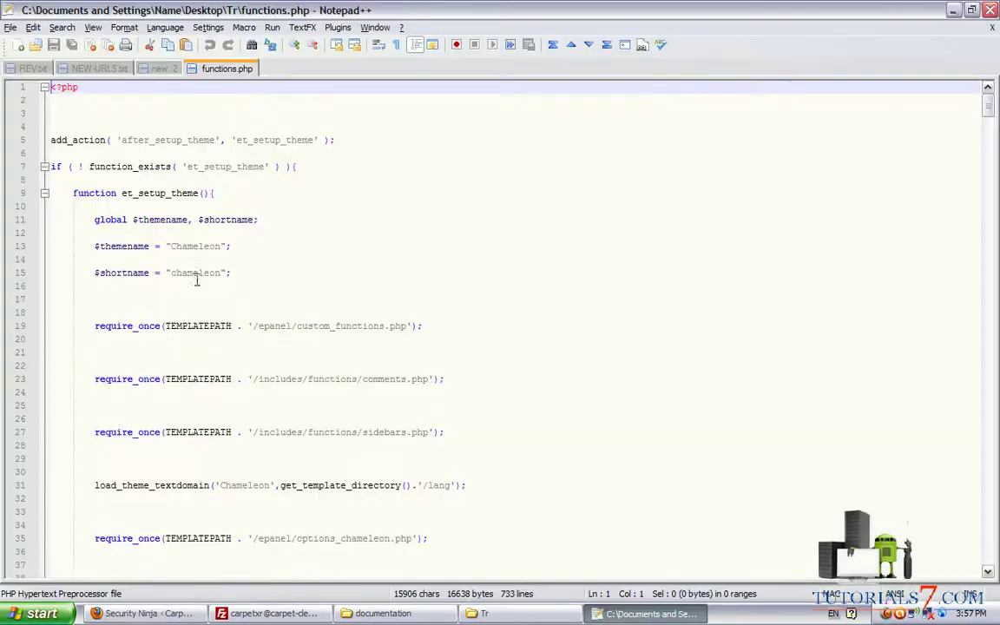
scroll(182, 298, down, 19)
scroll(182, 298, down, 7)
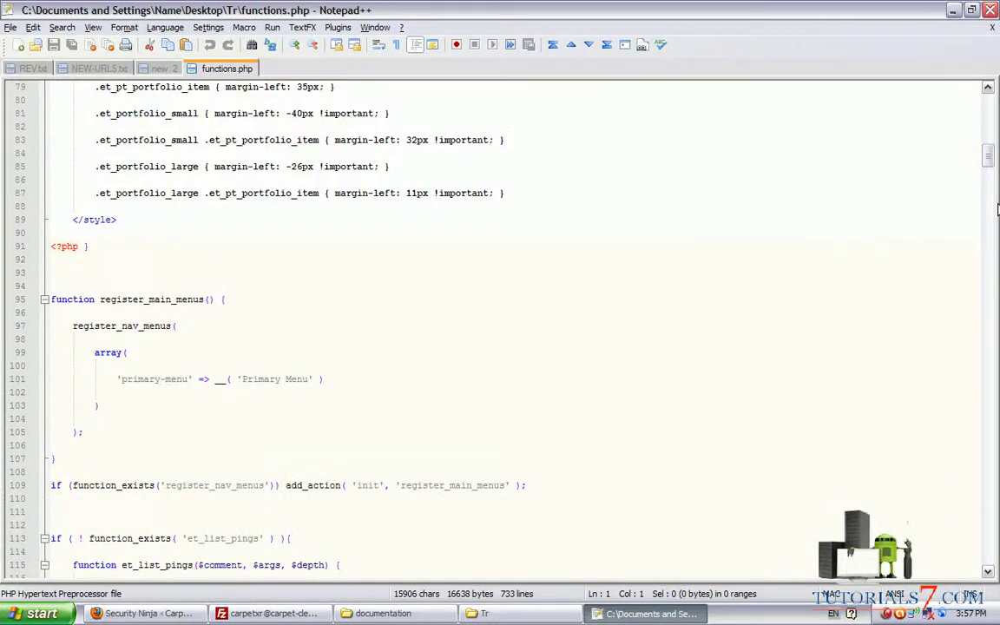
drag(987, 155, 990, 541)
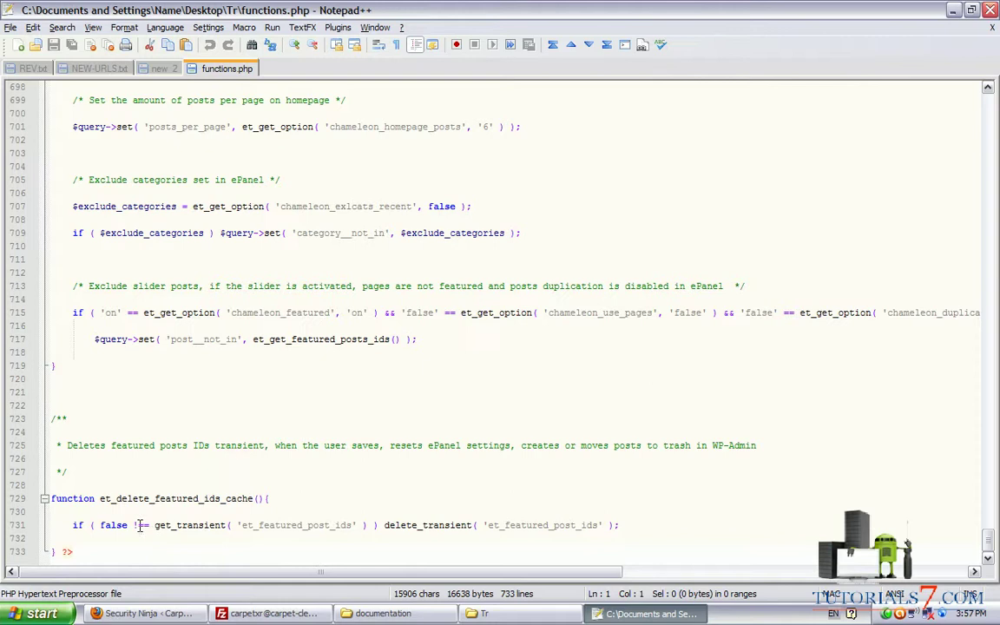
click(89, 393)
key(ctrl+v)
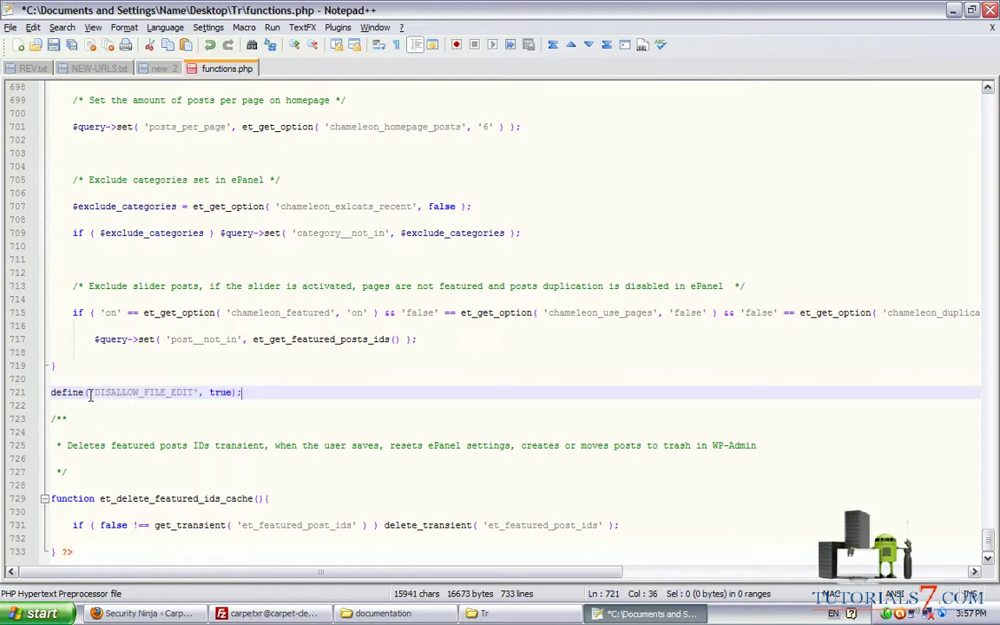
key(ctrl+s)
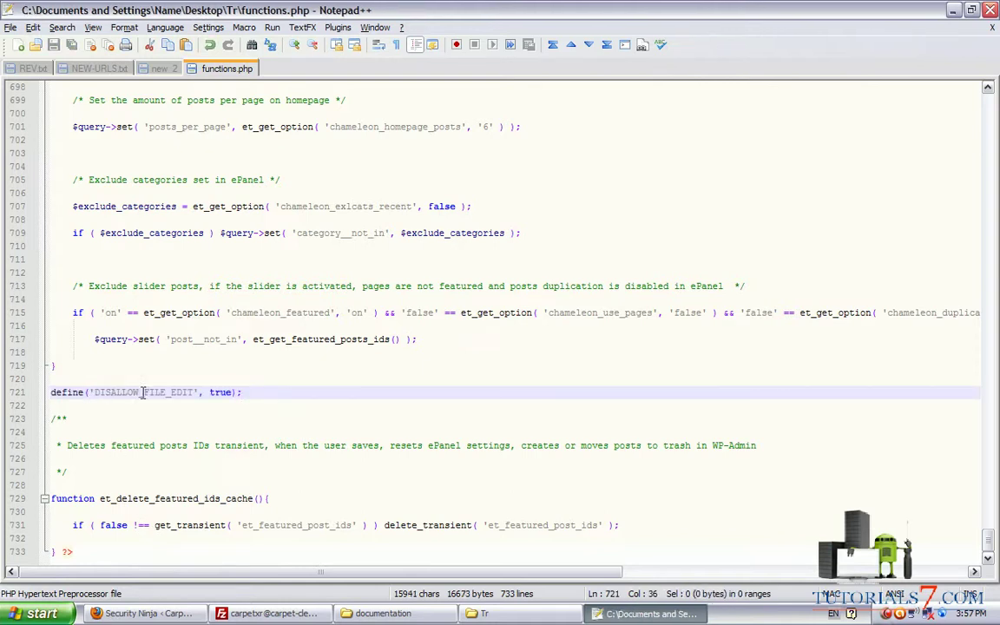
Upload the edited functions.php from the local Tr folder to the remote Chameleon theme folder.
click(511, 615)
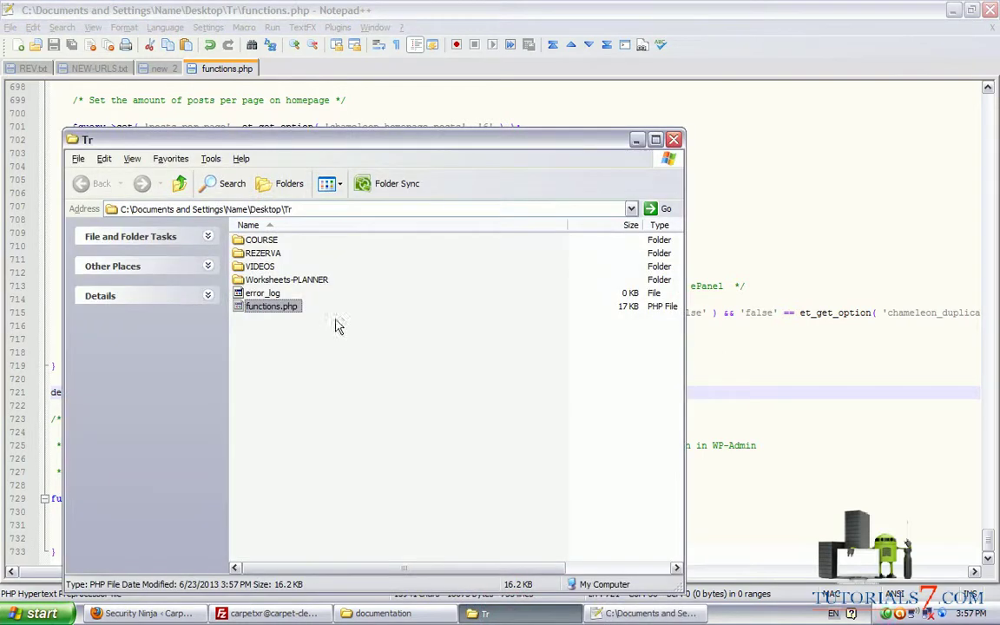
drag(270, 305, 609, 410)
click(465, 403)
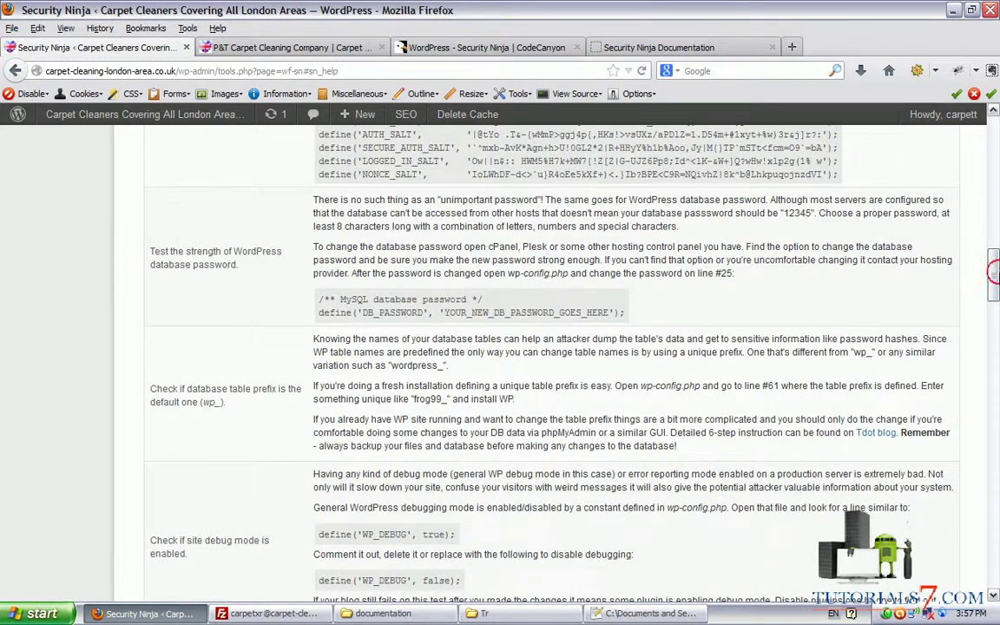
Check the WordPress Appearance submenu for the theme editor and rerun the Security Ninja tests.
drag(992, 272, 990, 134)
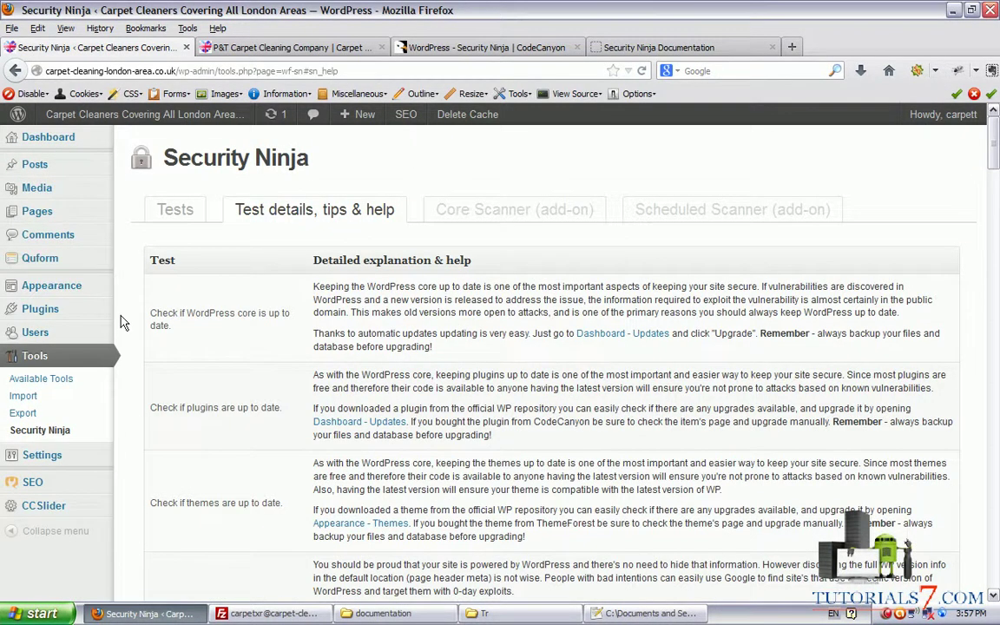
mouse_move(94, 286)
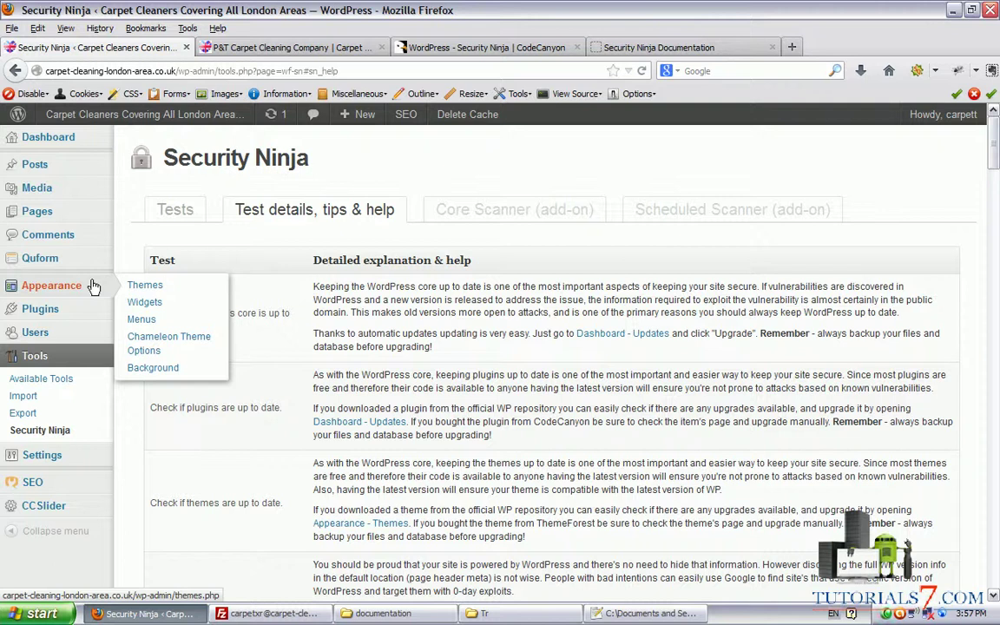
click(170, 211)
drag(991, 203, 995, 41)
click(171, 257)
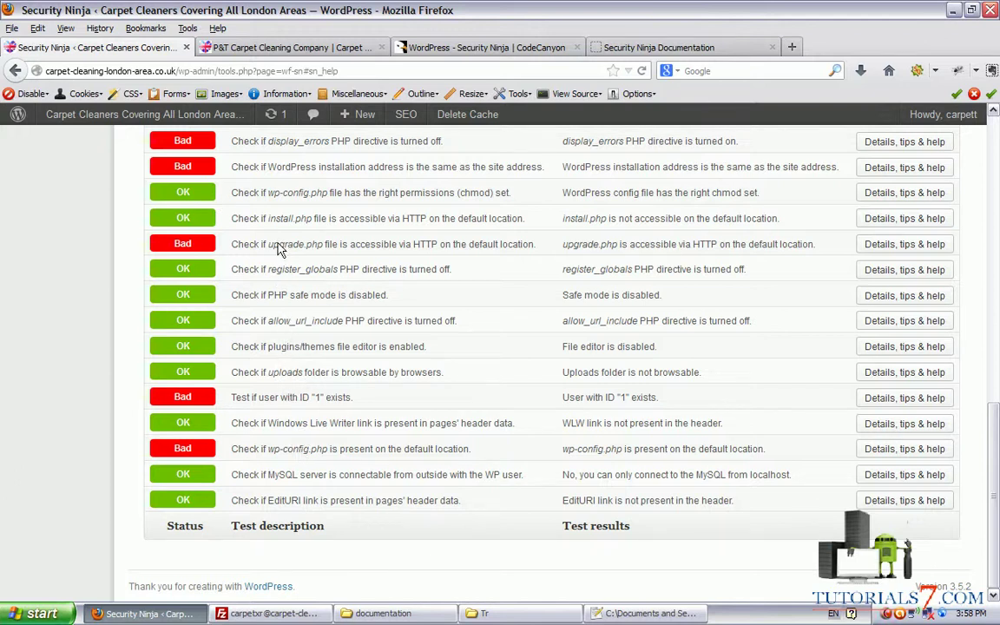
Find "edit" in the test results and review the file editor, user ID "1" and wp-config.php location tests.
key(ctrl+f)
text(edit)
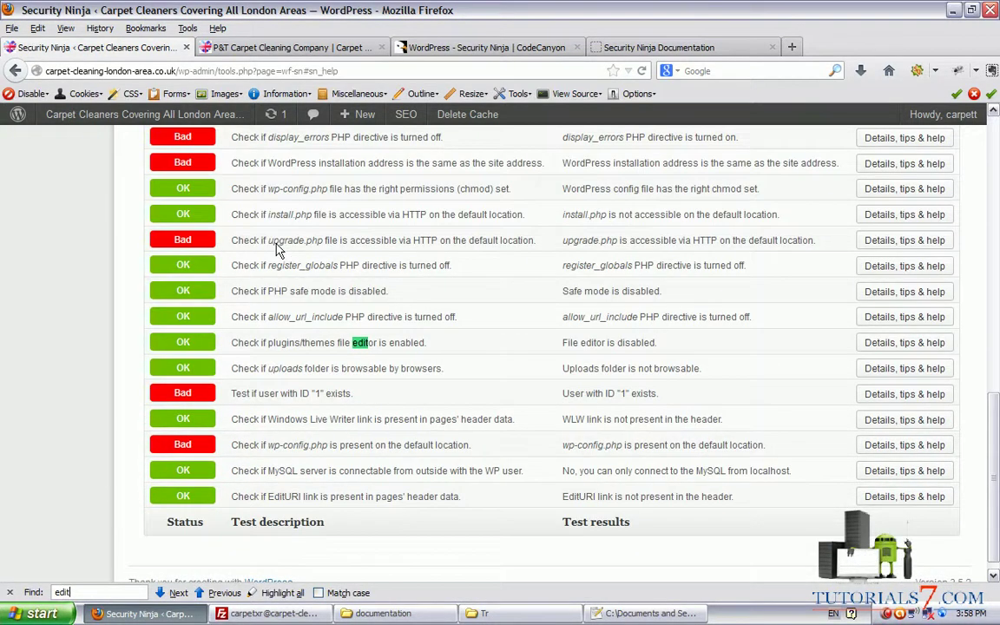
mouse_move(230, 354)
mouse_down()
mouse_move(340, 364)
mouse_move(439, 352)
mouse_move(286, 328)
mouse_move(152, 337)
mouse_move(173, 356)
mouse_up()
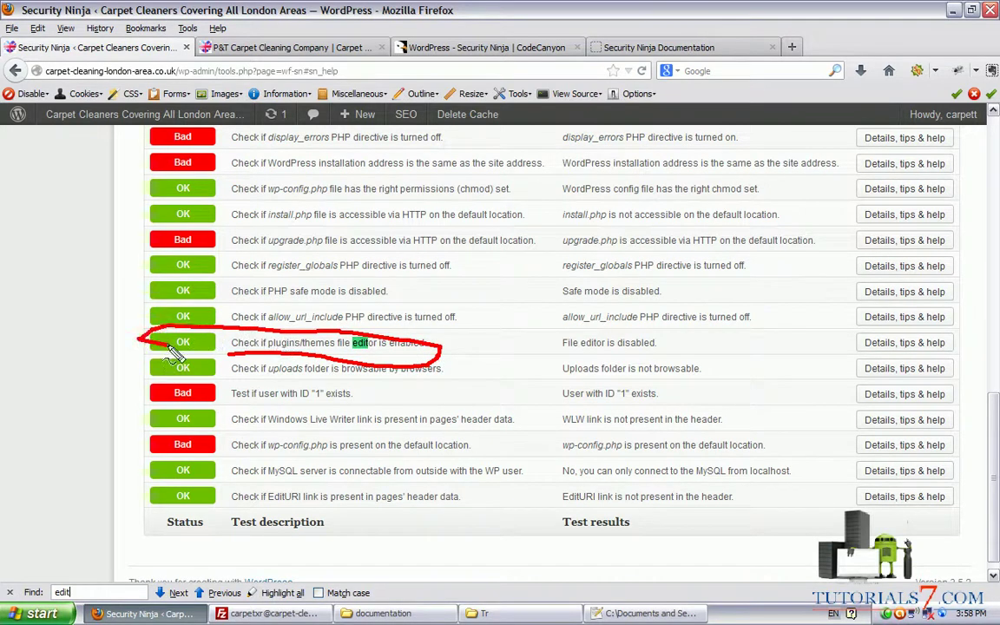
mouse_move(139, 402)
mouse_down()
mouse_move(364, 405)
mouse_move(290, 383)
mouse_move(136, 398)
mouse_move(173, 405)
mouse_up()
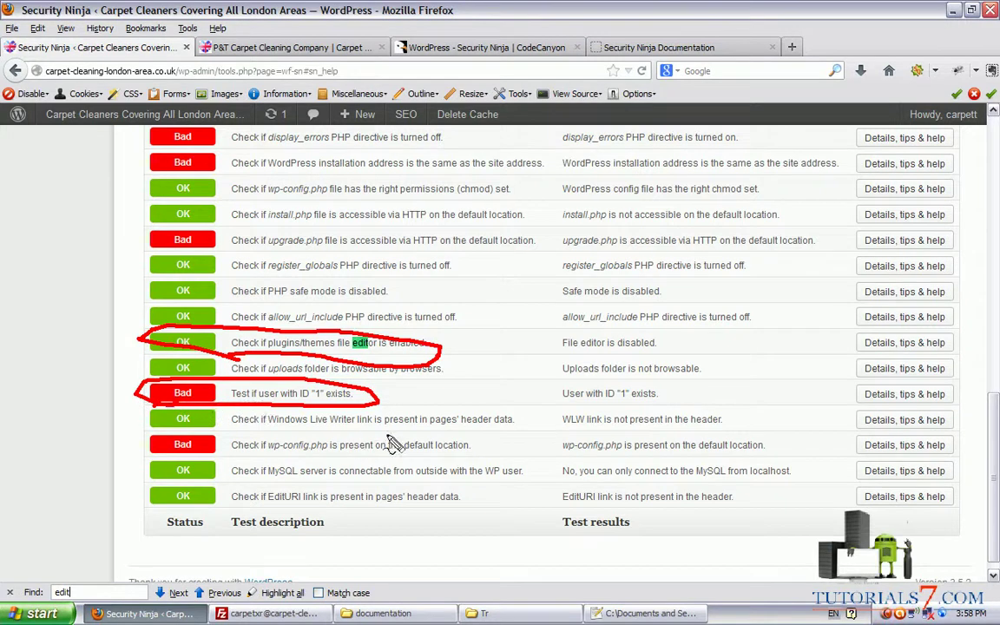
mouse_move(451, 431)
mouse_down()
mouse_move(179, 437)
mouse_move(313, 459)
mouse_move(467, 448)
mouse_up()
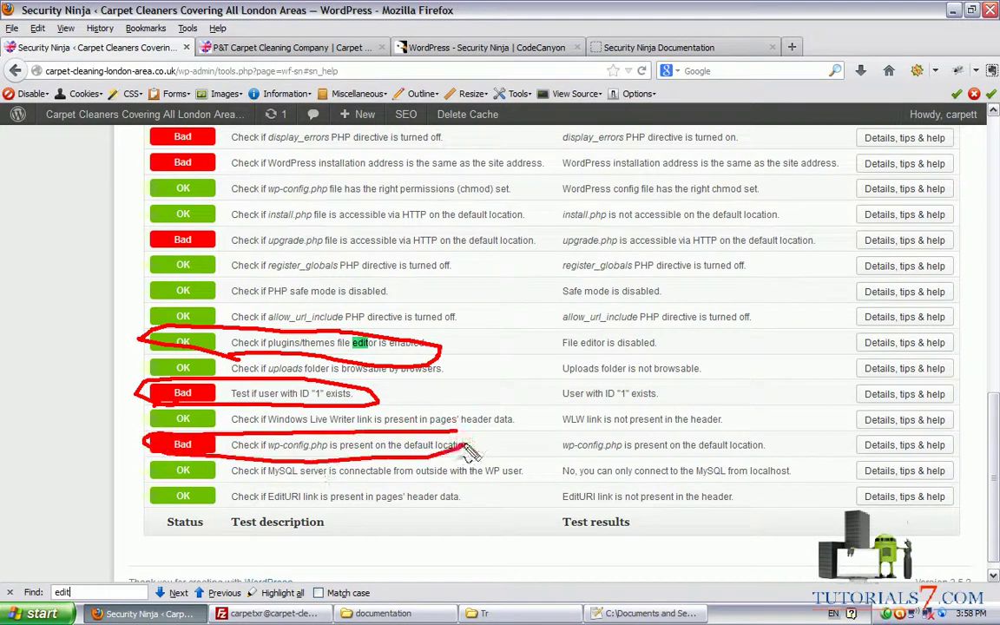
key(Escape)
drag(994, 450, 997, 430)
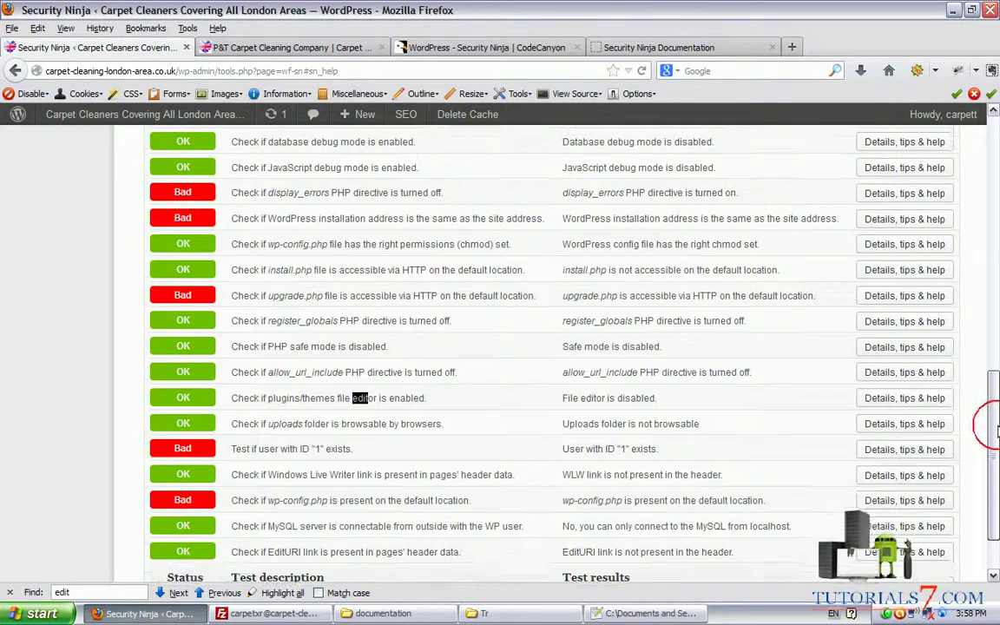
scroll(996, 431, up, 15)
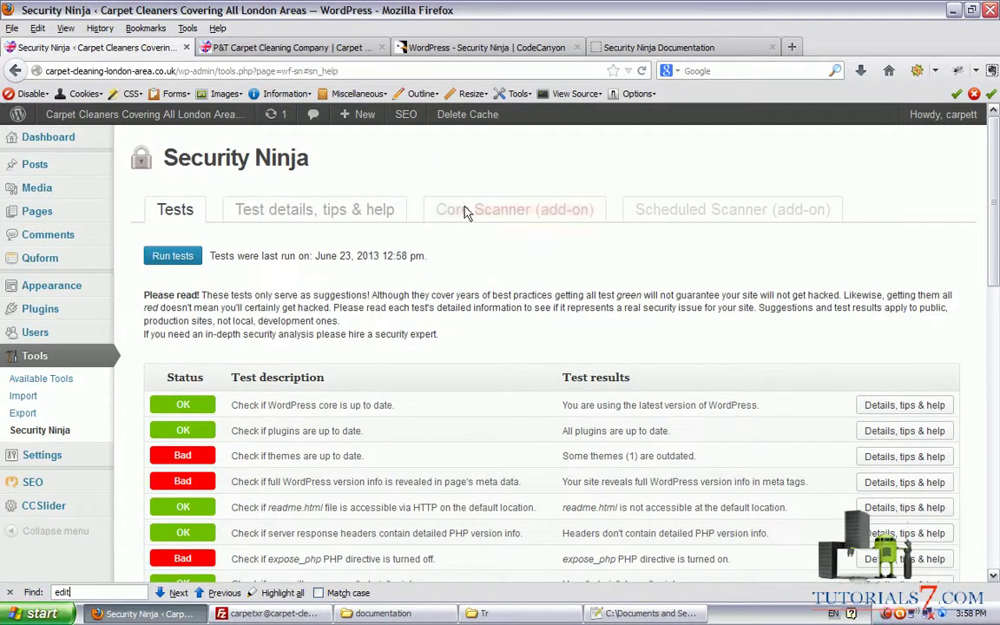